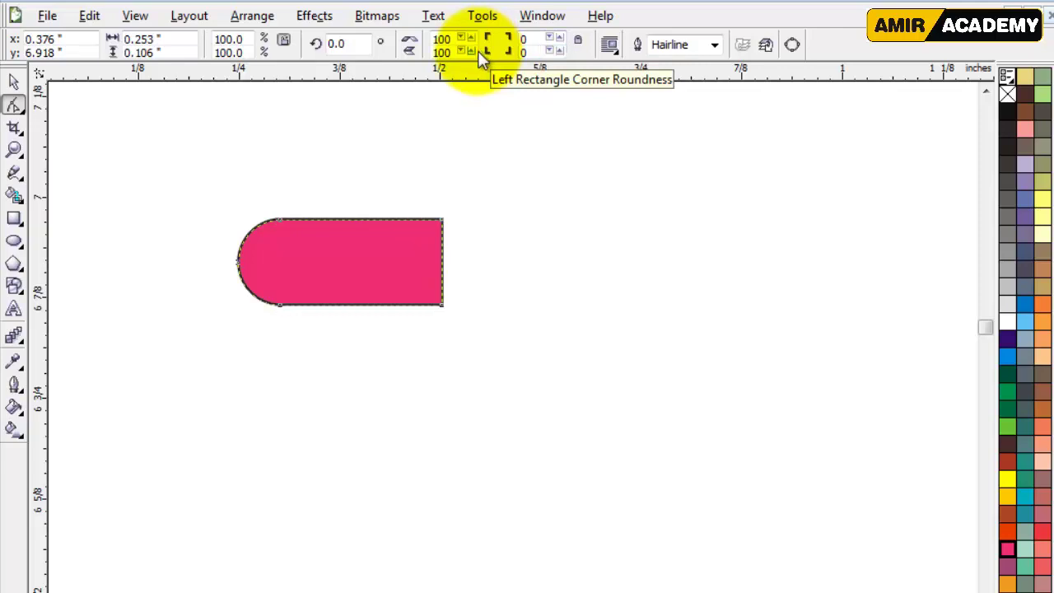
- Remove the pink shape's outline and draw a rectangle about 0.252 by 0.127 inches, placing it just below the pink shape
click(13, 81)
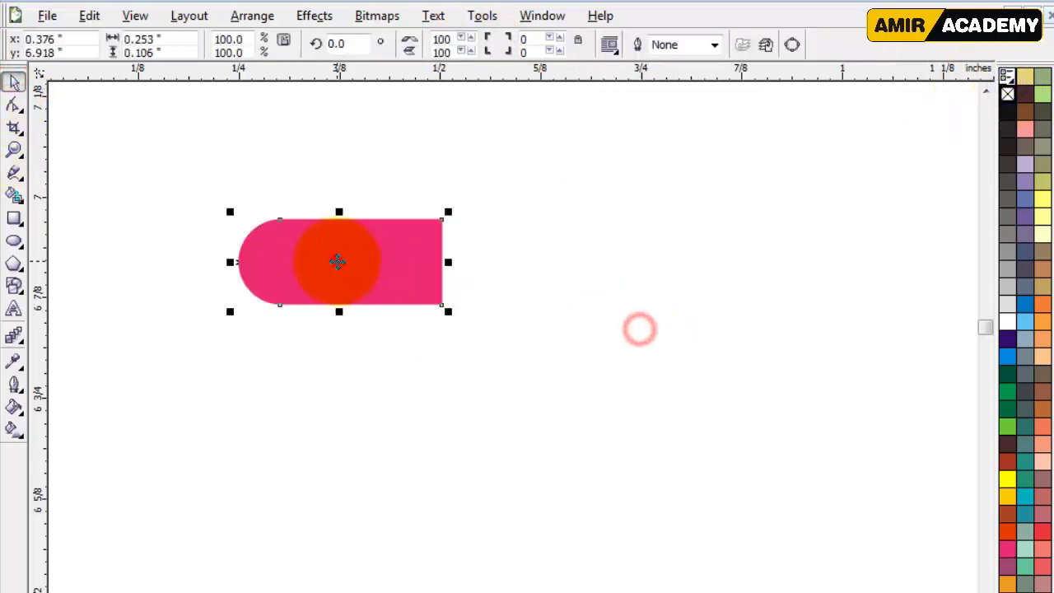
click(14, 218)
mouse_move(444, 217)
mouse_down()
mouse_move(272, 320)
mouse_move(239, 324)
mouse_up()
click(13, 81)
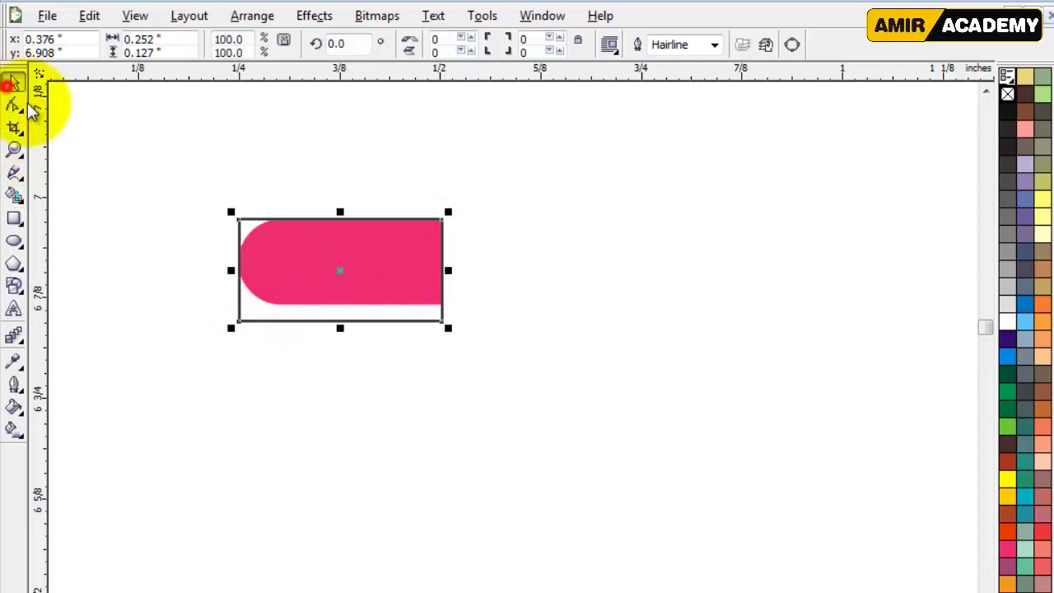
drag(341, 275, 344, 379)
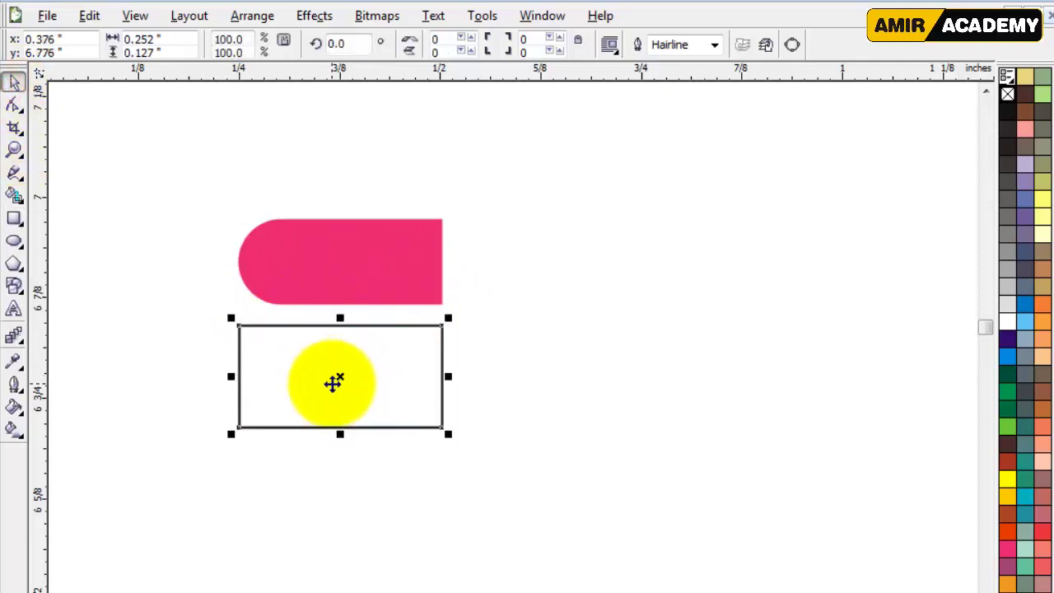
- Set the rectangle's upper-left and lower-right corner roundness to 100 and the other two corners to 0
click(13, 105)
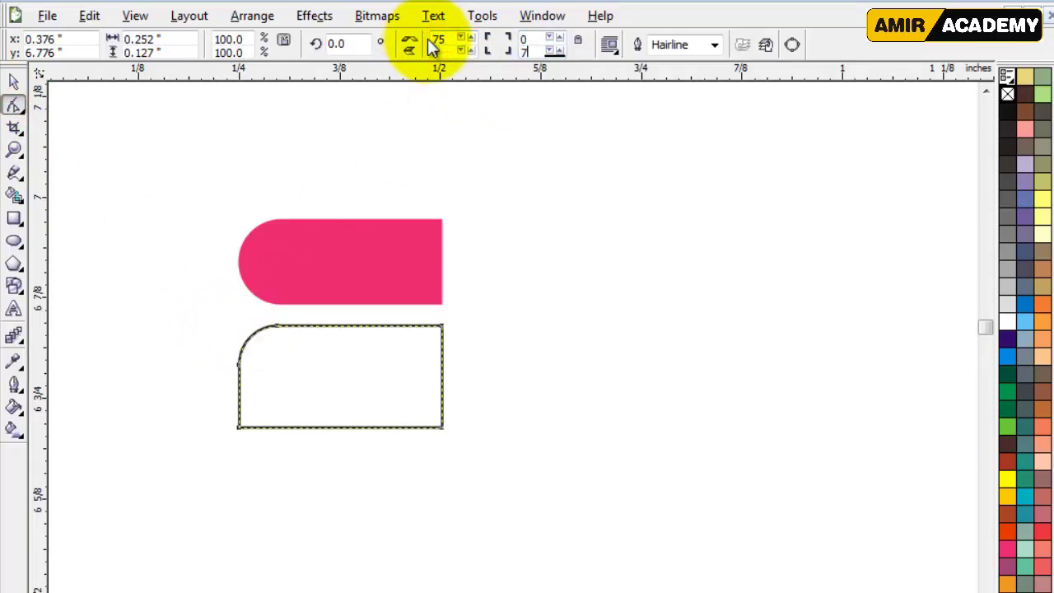
drag(277, 325, 307, 327)
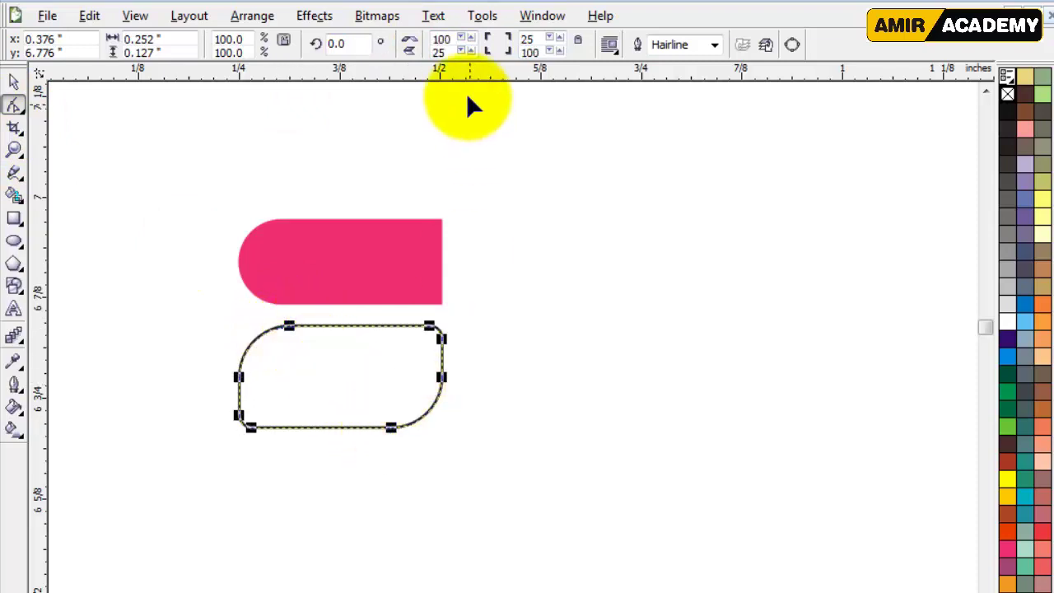
drag(452, 55, 408, 54)
text(0)
key(Return)
double_click(532, 38)
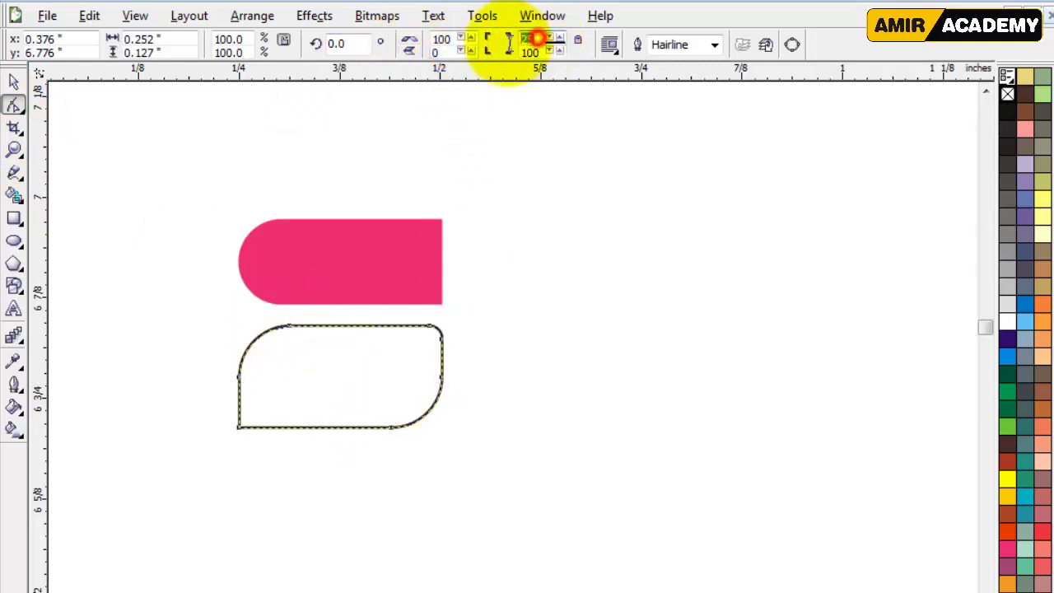
text(0)
key(Return)
click(13, 81)
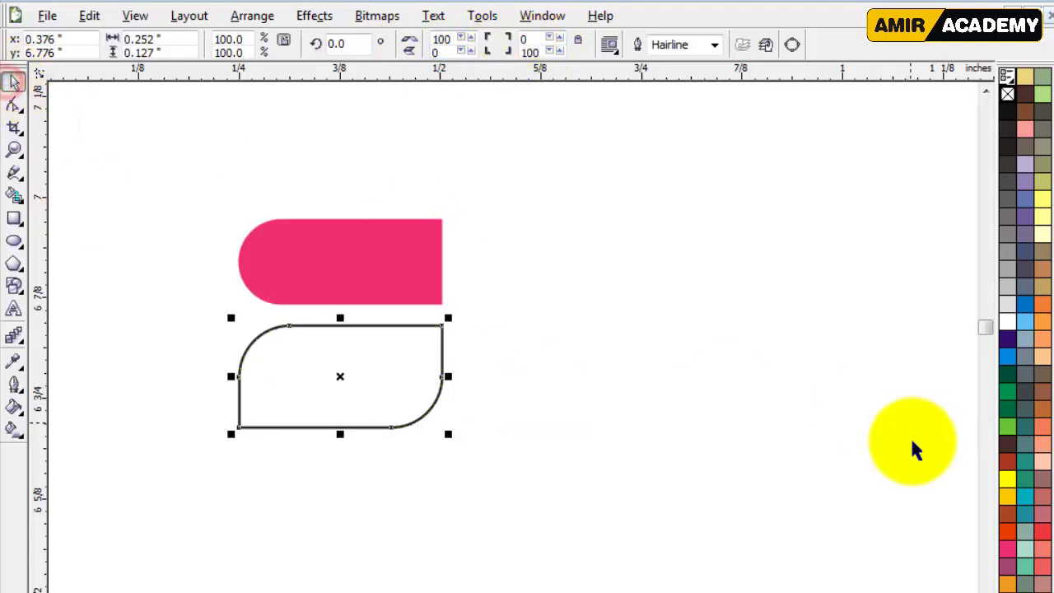
- Fill the rounded rectangle with golden yellow and remove its outline
click(1009, 497)
click(15, 83)
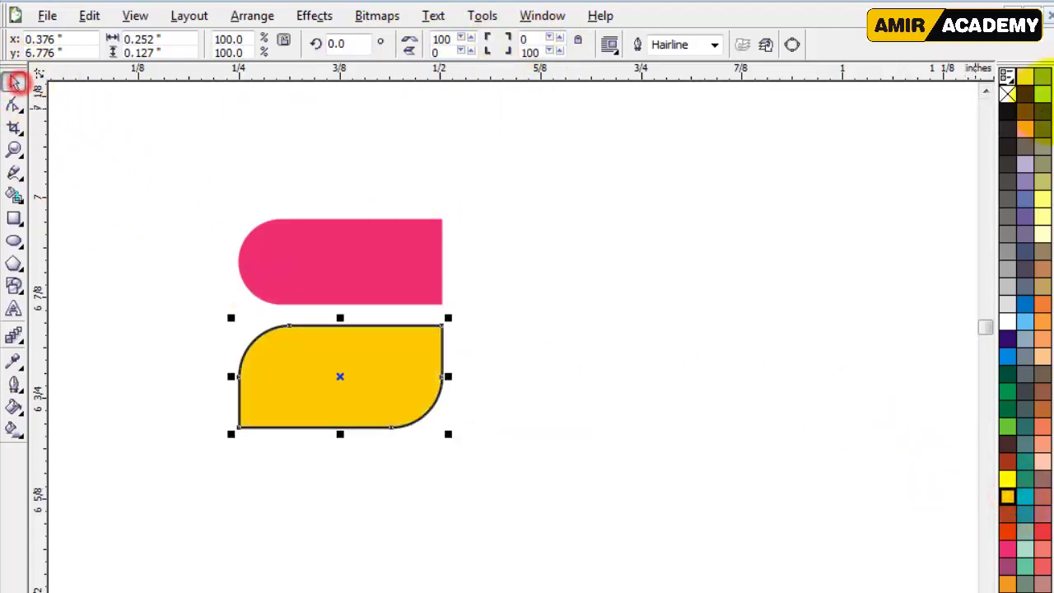
right_click(1009, 96)
click(527, 360)
- Group the pink and yellow shapes together
drag(546, 464, 546, 464)
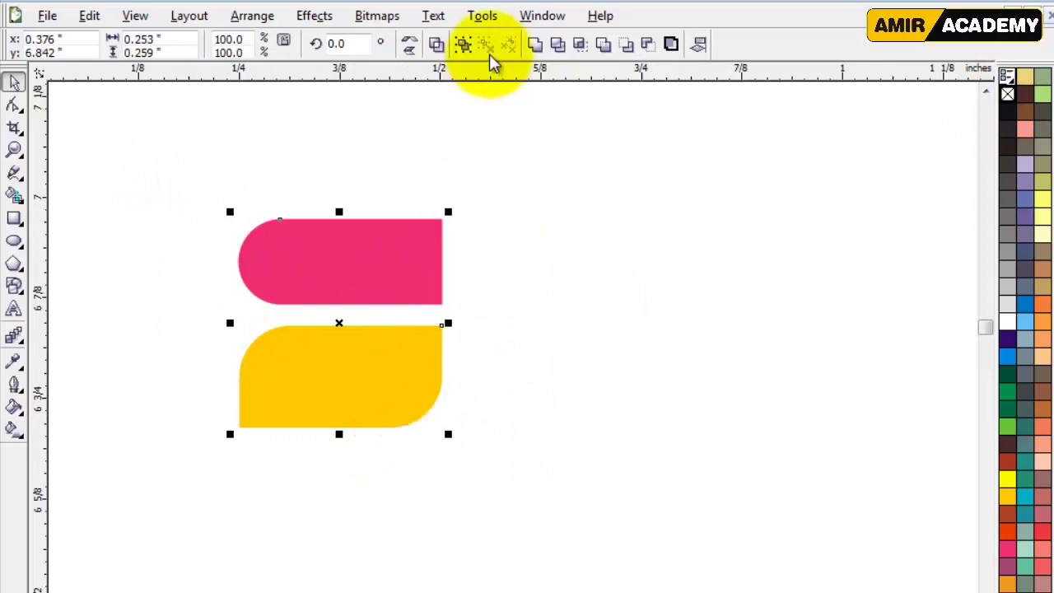
click(522, 299)
click(415, 264)
shift+click(416, 357)
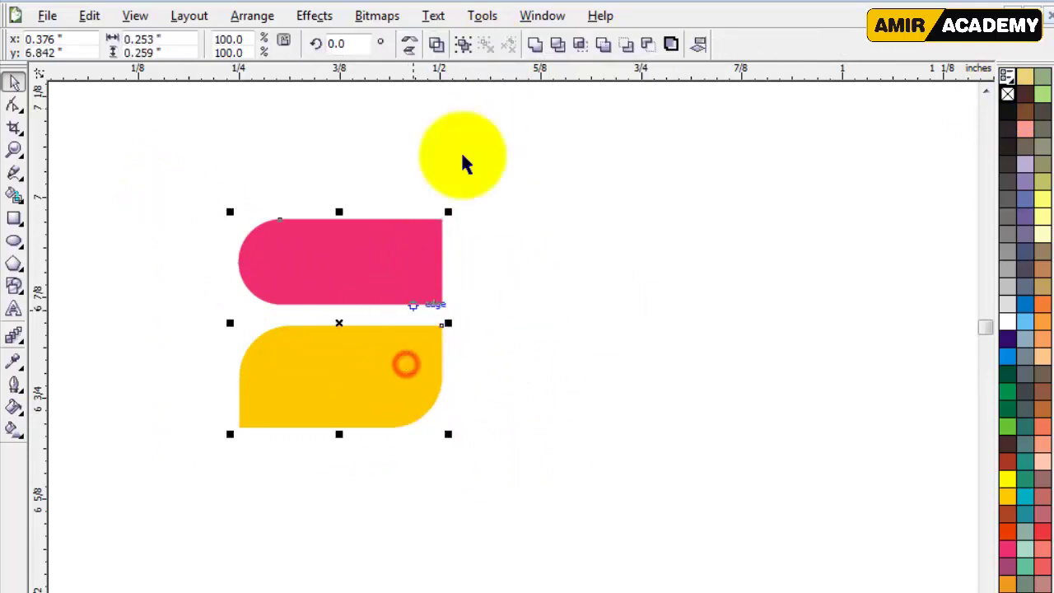
click(465, 44)
click(544, 322)
- Duplicate the group immediately to its right and mirror the copy both horizontally and vertically
drag(379, 277, 598, 280)
right_click(598, 280)
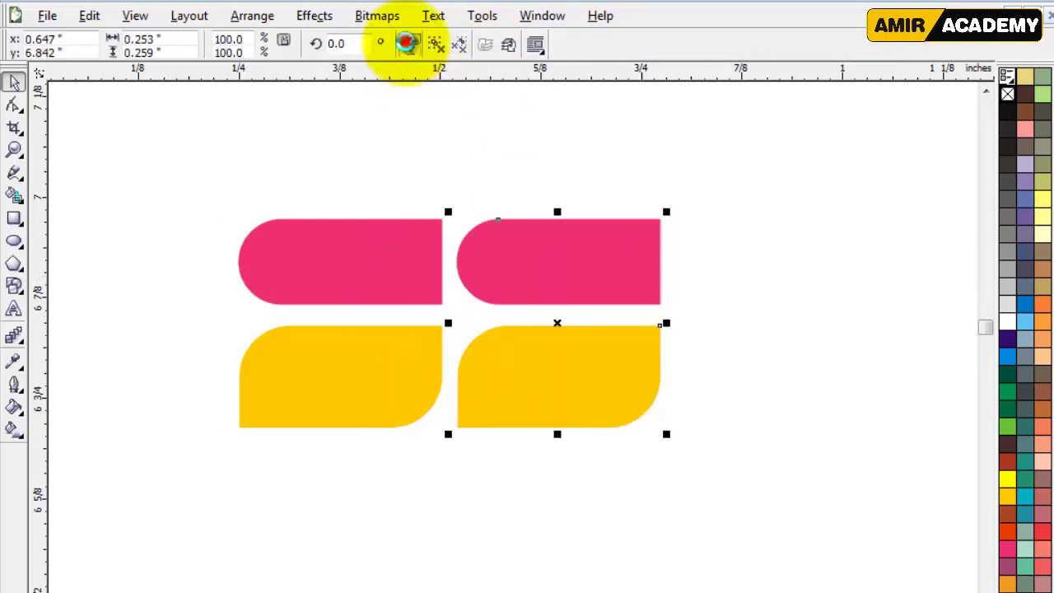
click(408, 44)
click(409, 49)
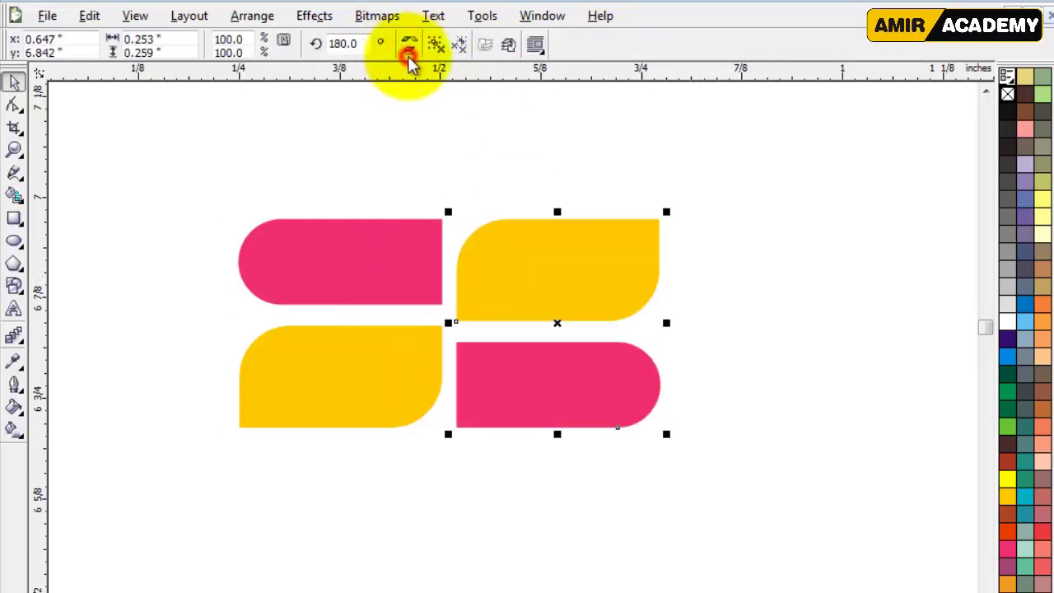
- Rotate the copied group a quarter turn counterclockwise and shift it slightly right, away from the original group
drag(672, 214, 412, 160)
click(693, 308)
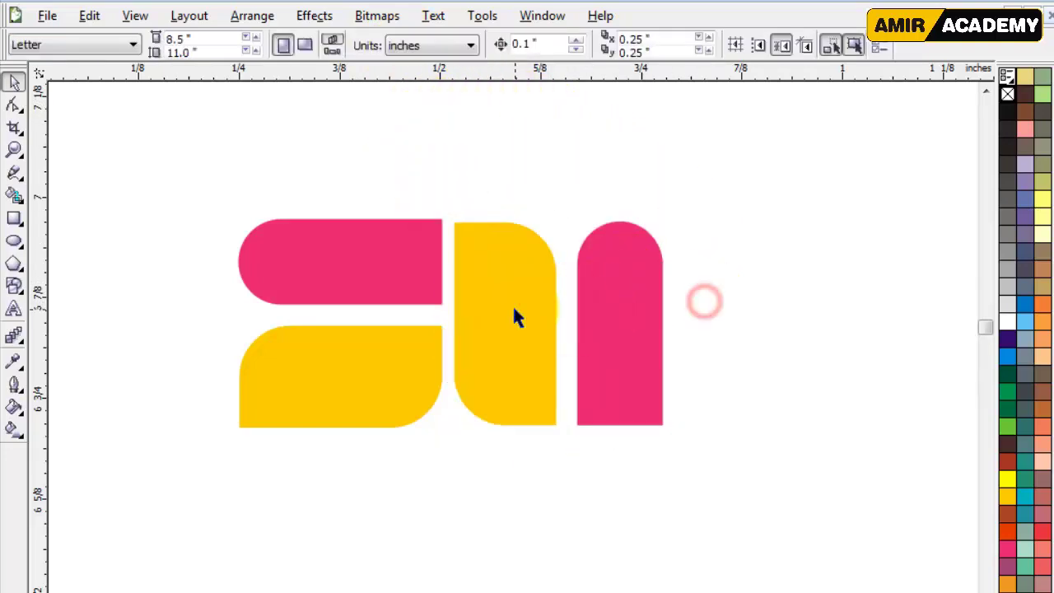
drag(529, 309, 526, 311)
click(730, 268)
- Mirror a copy of both groups downward, leave a small gap below the originals, and flip the copy horizontally
drag(772, 162, 181, 505)
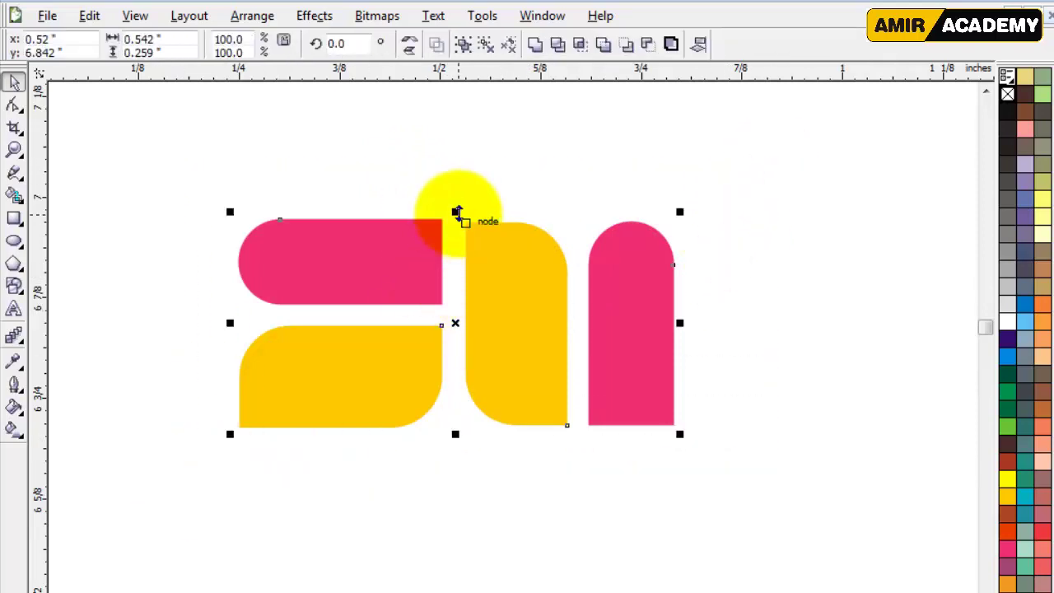
drag(457, 211, 448, 454)
click(985, 587)
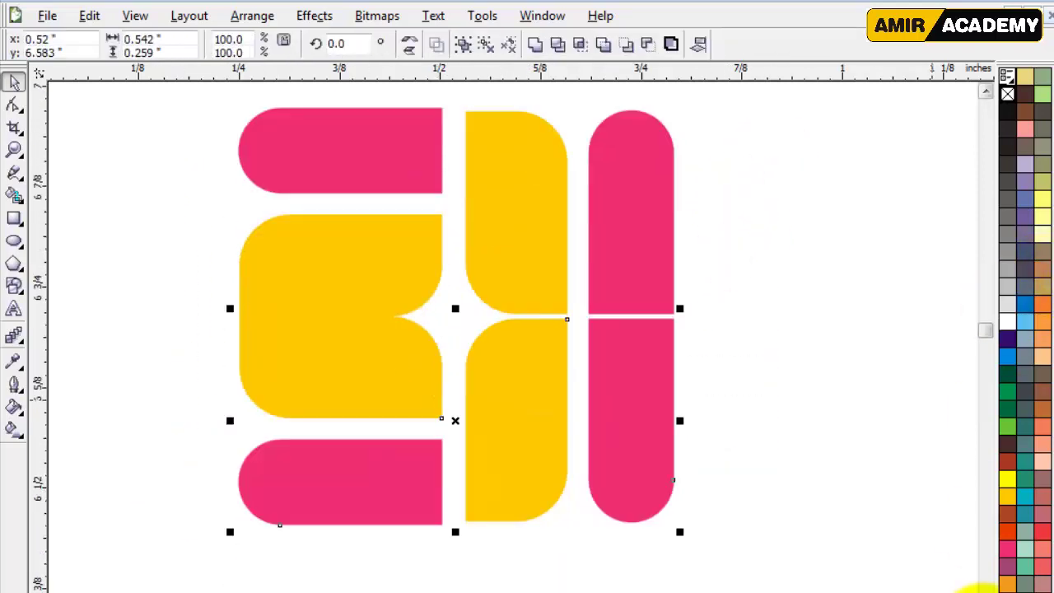
drag(534, 377, 528, 393)
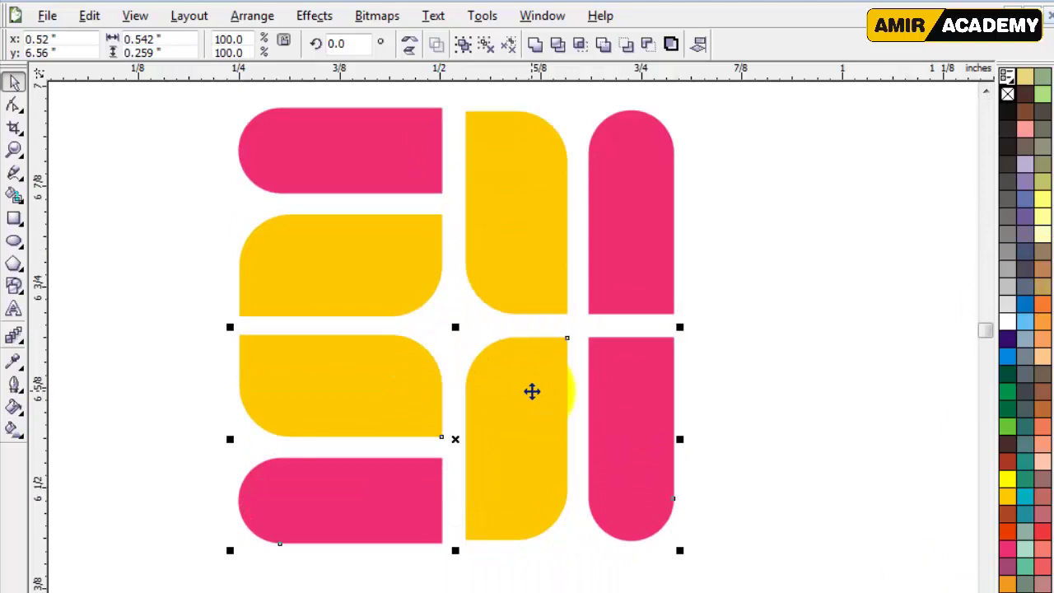
click(409, 44)
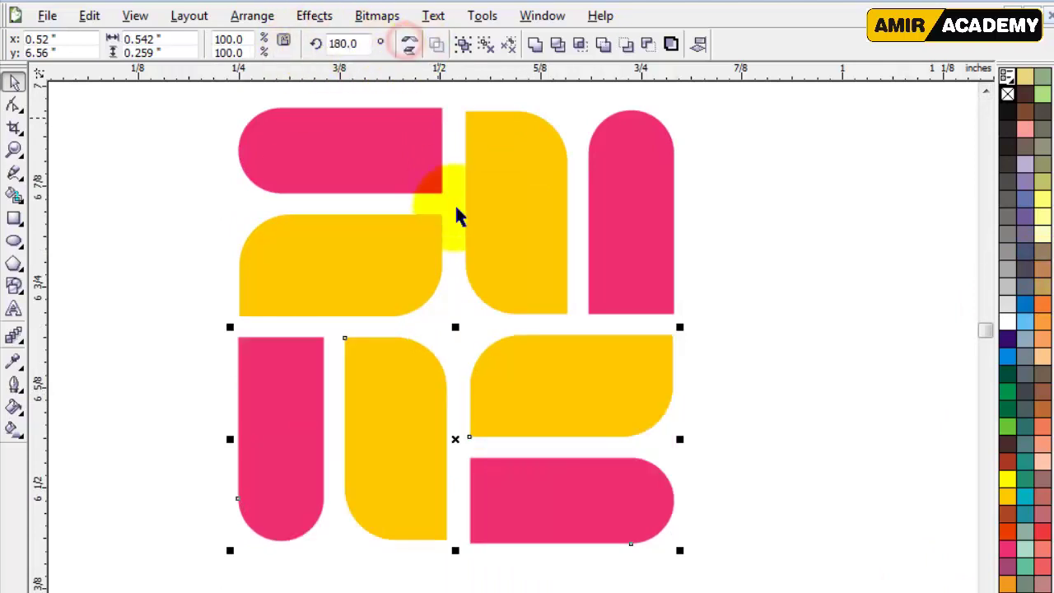
click(762, 372)
- Group all the shapes into one logo, scale it down to about 43.4% and move it up and to the right
drag(195, 94, 682, 552)
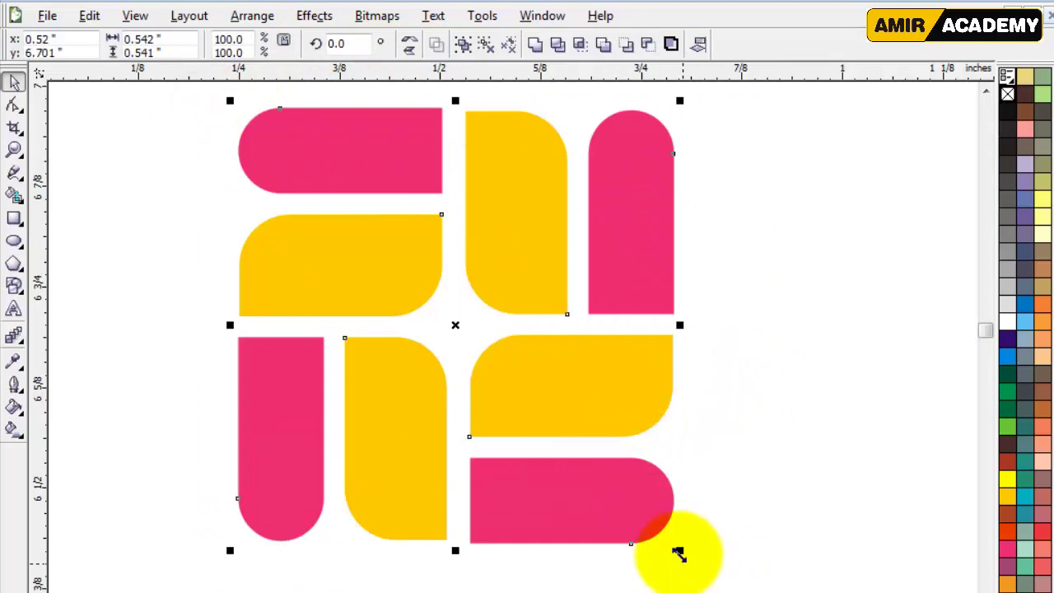
click(464, 45)
drag(678, 553, 553, 482)
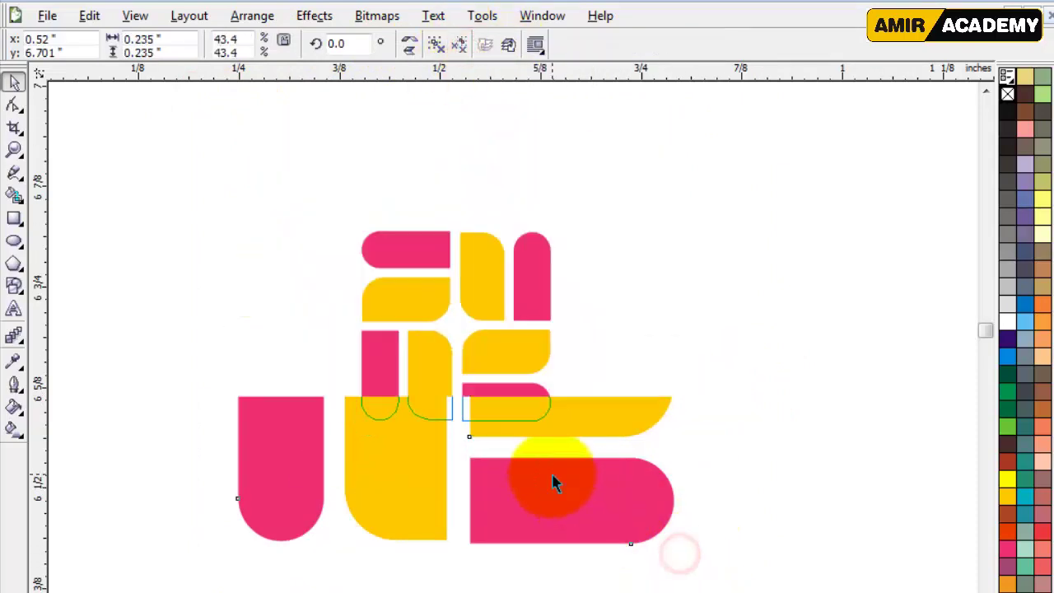
drag(506, 356, 579, 281)
- Rotate the logo 45 degrees, shrink it slightly and move it a little to the right
double_click(351, 43)
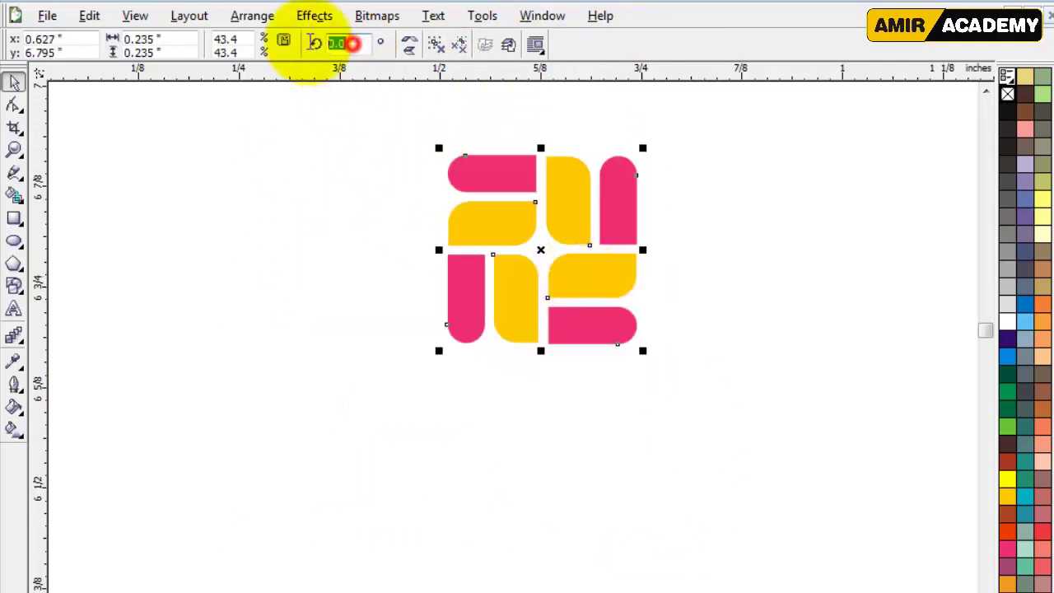
text(45)
key(Return)
click(755, 275)
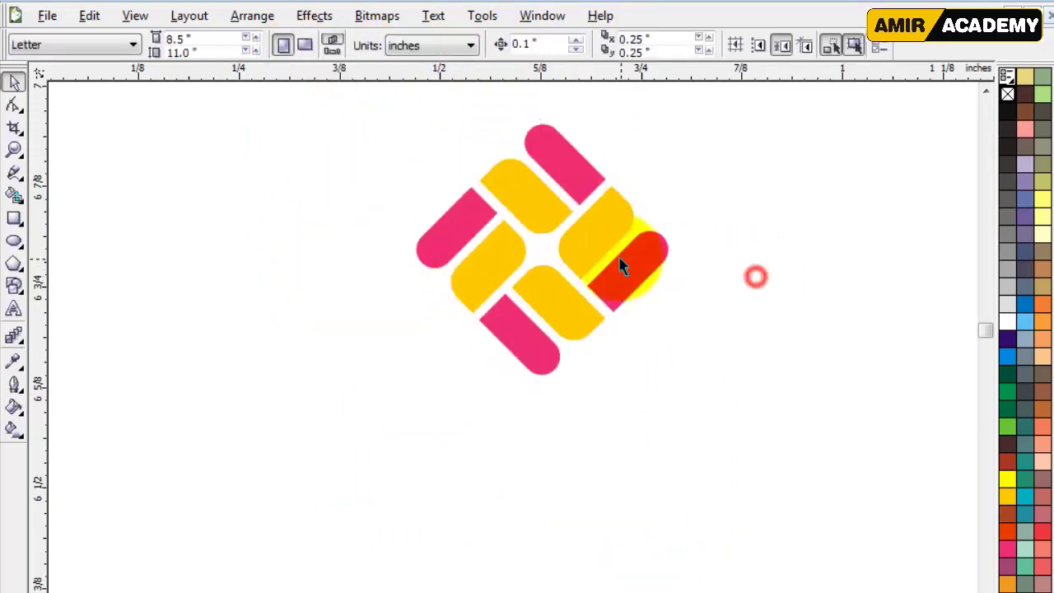
click(588, 233)
drag(584, 252, 639, 249)
click(337, 325)
- Add the text COMPANY in Arial at 5 pt below the logo
click(14, 311)
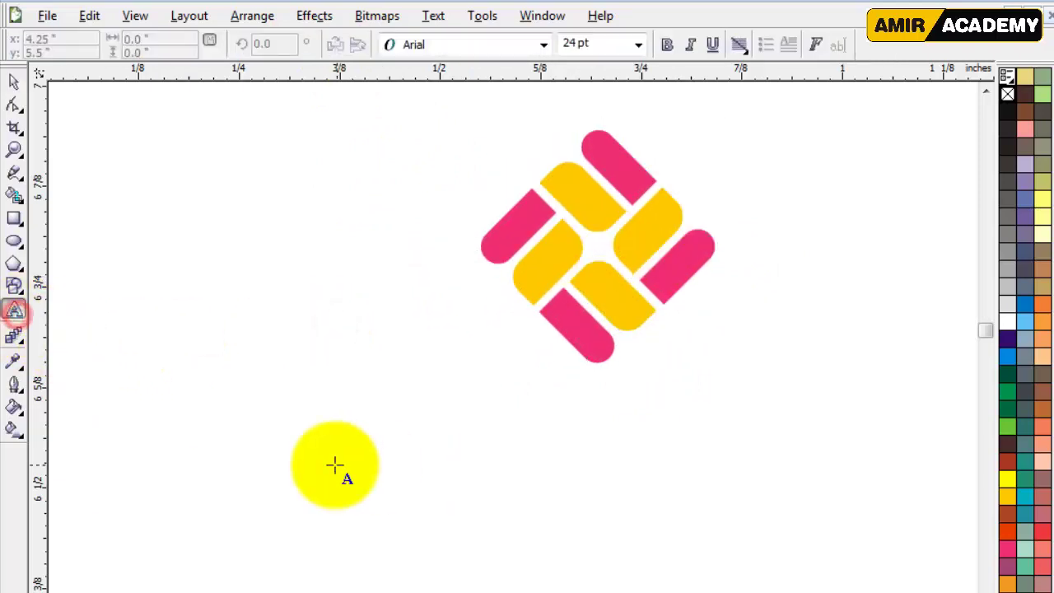
click(335, 462)
text(C)
key(BackSpace)
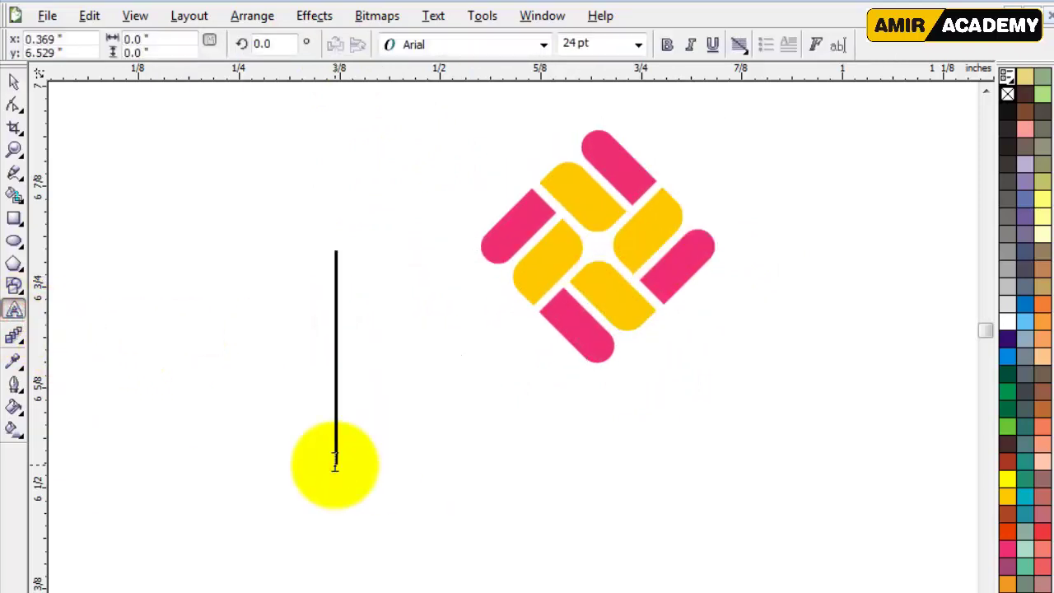
drag(603, 46, 563, 50)
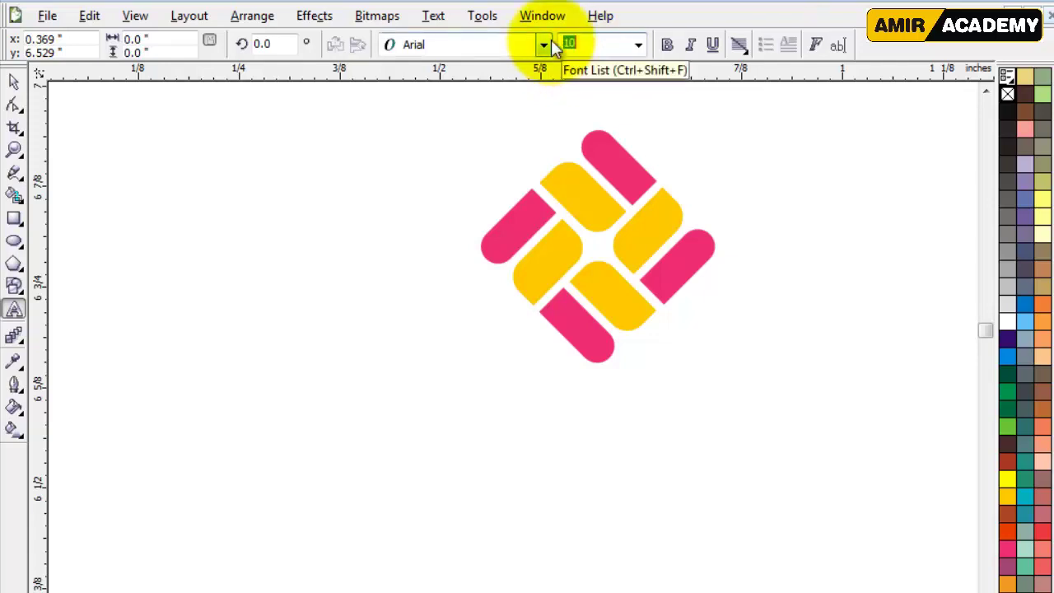
key(Return)
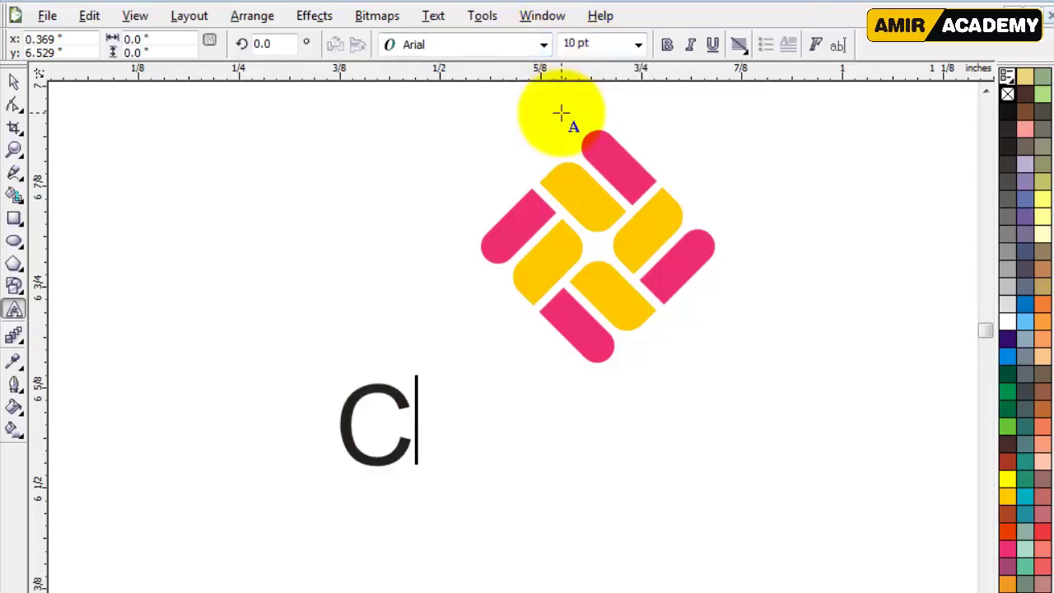
drag(610, 46, 546, 51)
text(5)
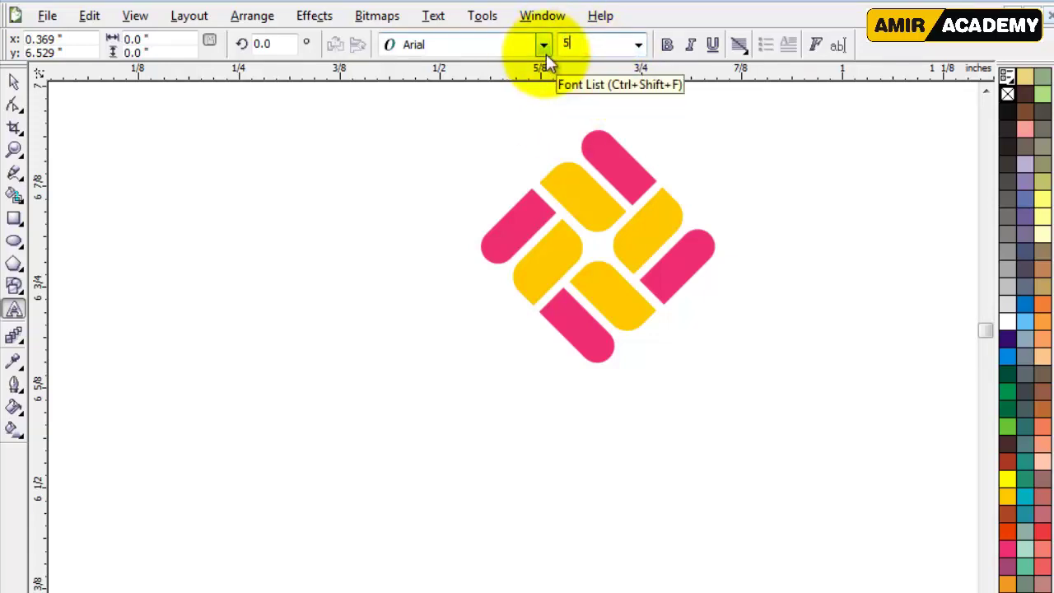
key(Return)
text(COMPANY)
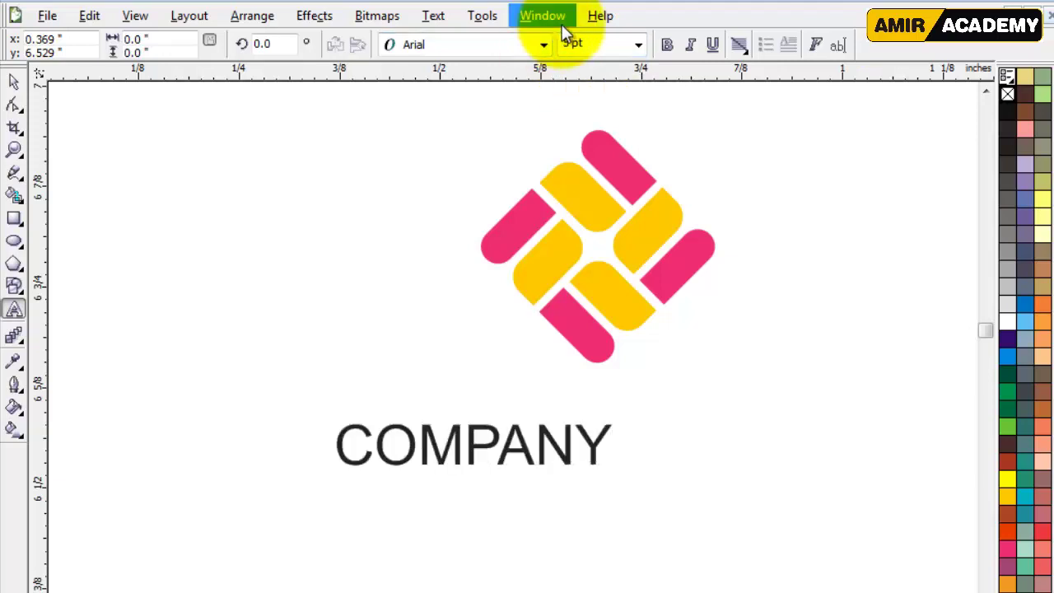
- Change the COMPANY text's font to Challenge Extra Bold
click(13, 82)
click(542, 45)
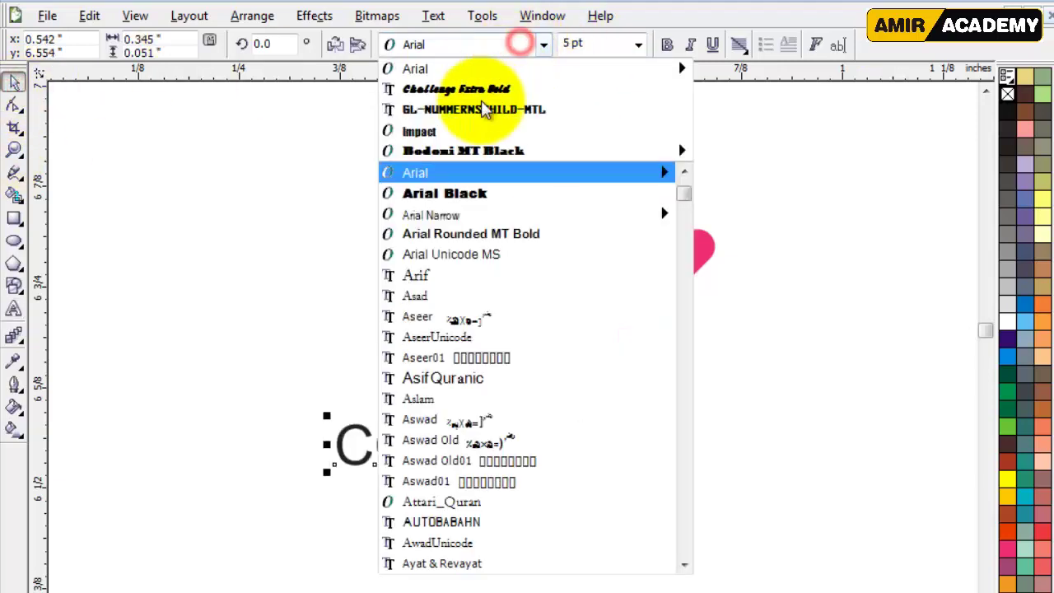
click(456, 88)
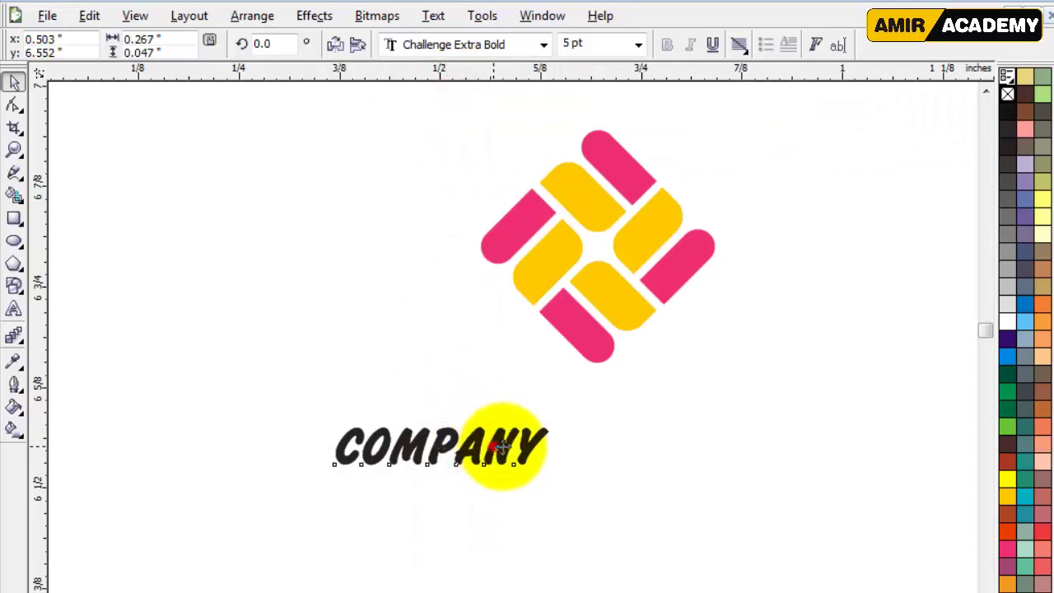
- Enlarge the COMPANY text to about 7.372 pt and center it directly beneath the logo
drag(501, 448, 641, 392)
drag(700, 370, 744, 360)
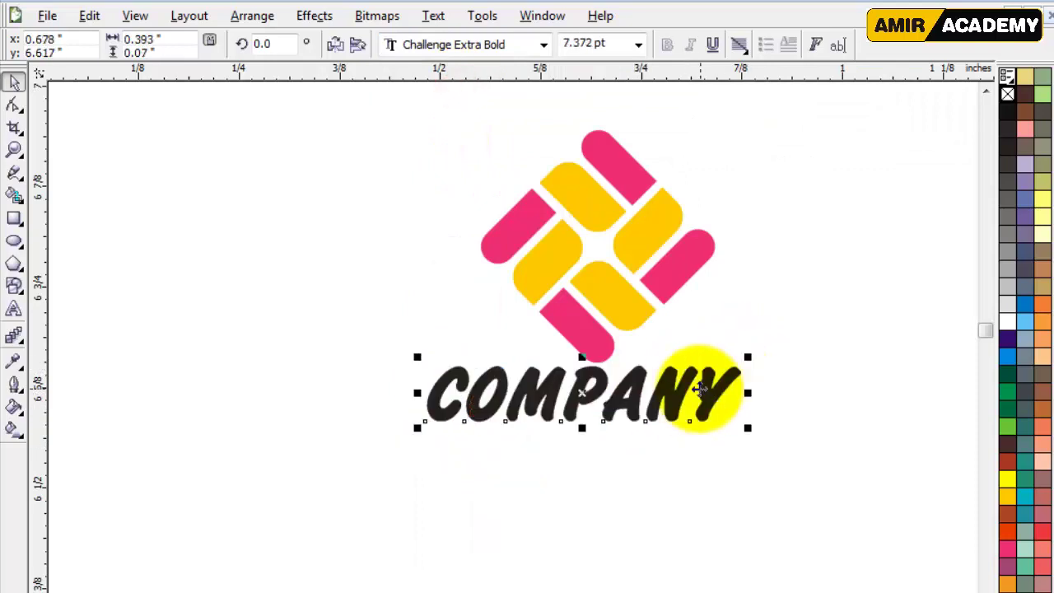
drag(706, 393, 686, 397)
- Color the COMPANY text blue after trying other palette colors
click(1010, 112)
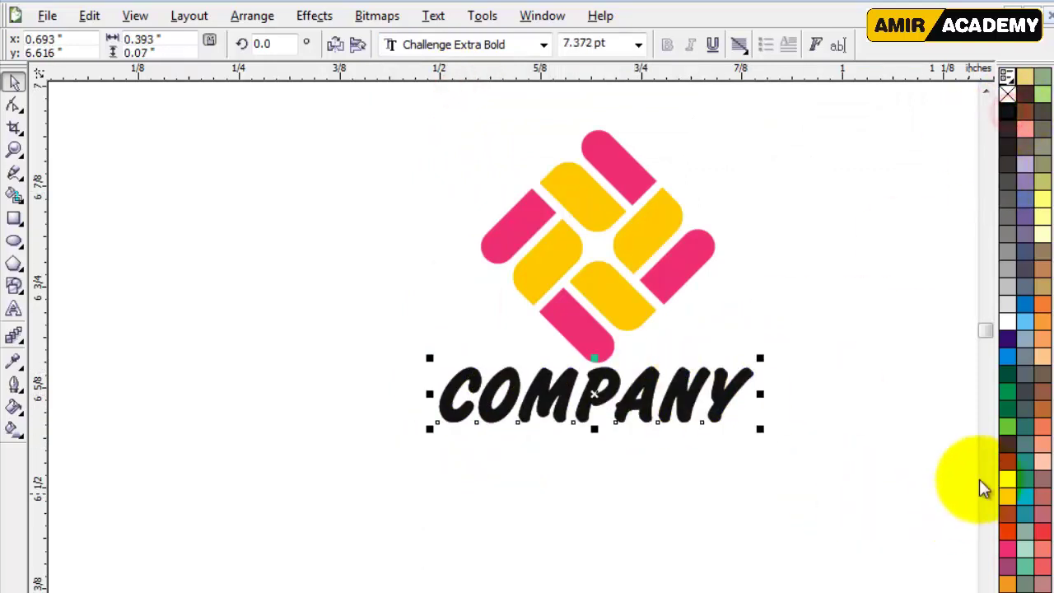
click(1008, 408)
click(1008, 362)
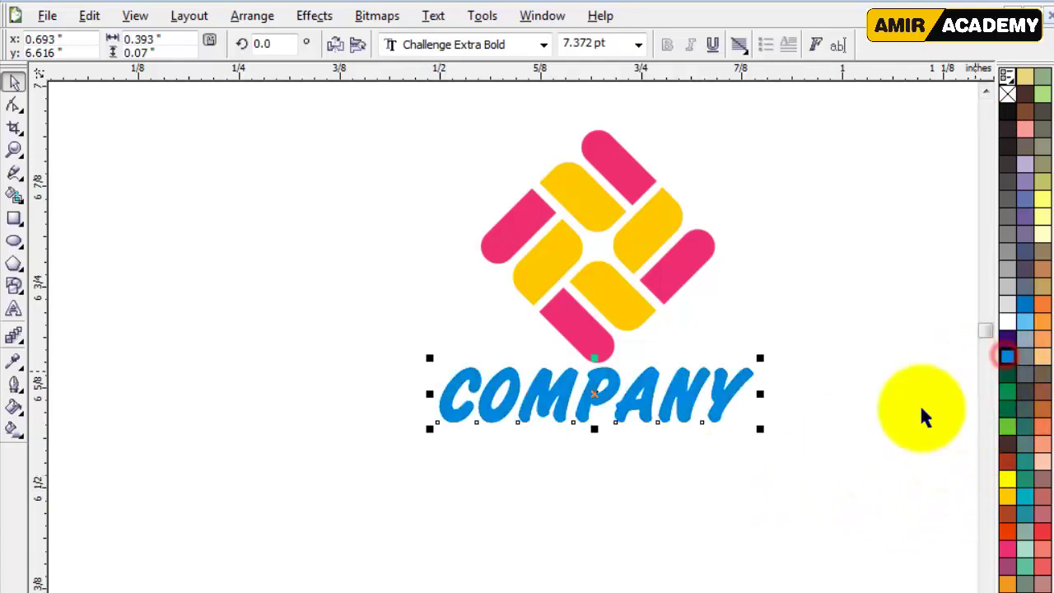
click(753, 486)
- Duplicate the COMPANY text just below itself and set the copy's font to Calibri Bold
drag(682, 403, 669, 470)
click(515, 46)
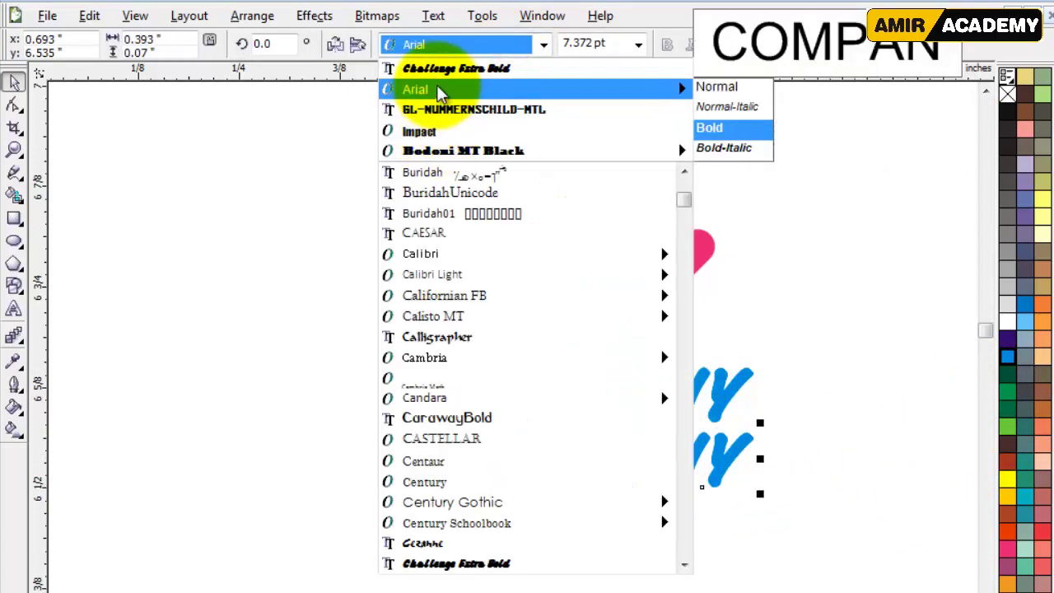
mouse_move(661, 262)
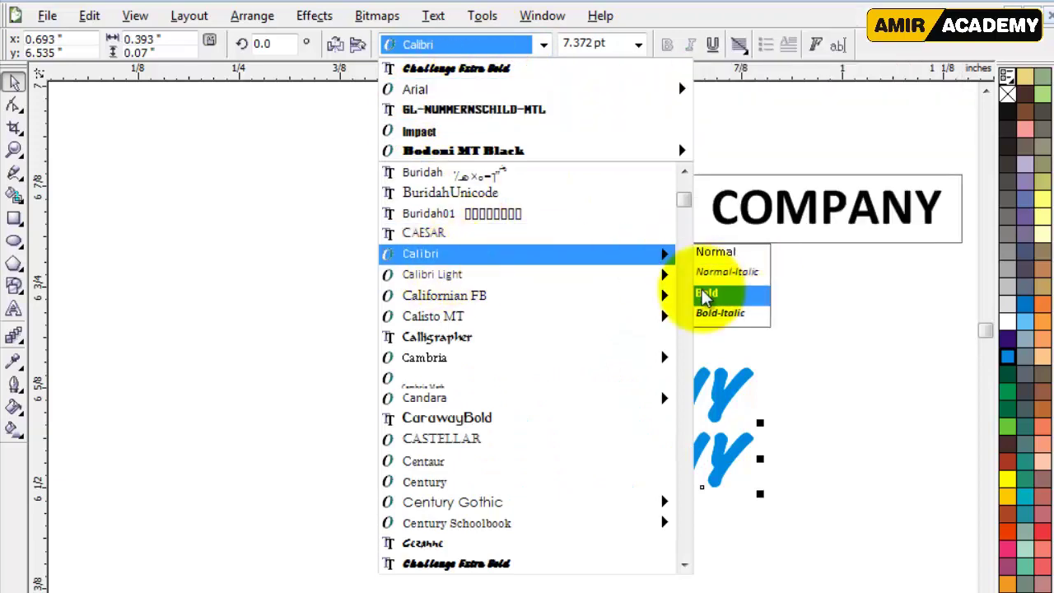
click(701, 293)
- Shrink the copied COMPANY text to about 4.057 pt, place it beneath the original, and replace its wording with "Slogan Here"
drag(799, 494, 717, 482)
drag(654, 465, 557, 449)
double_click(557, 449)
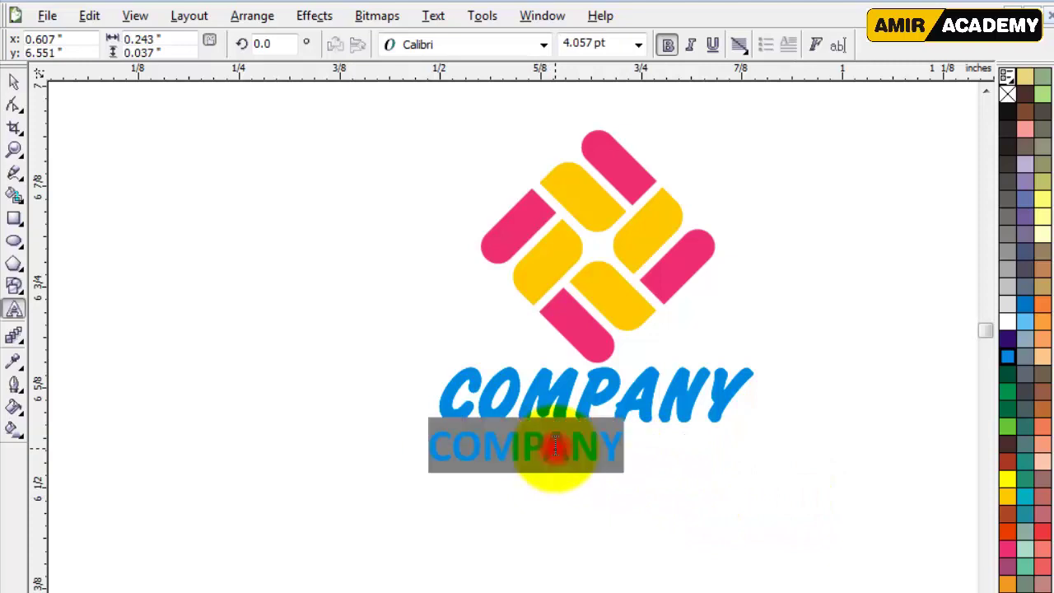
text(Slogan Here)
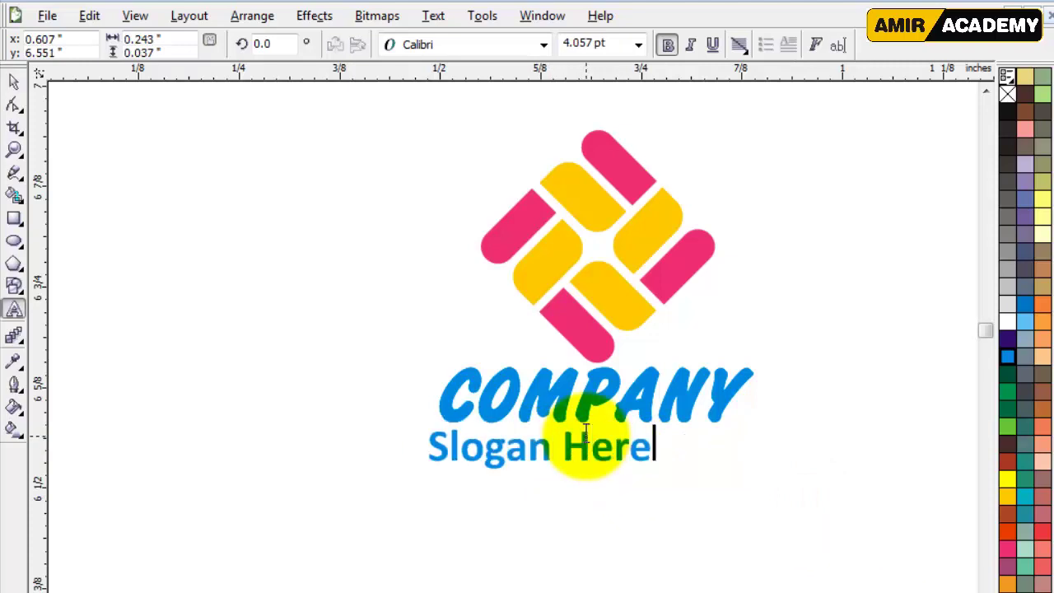
- Change the case of the slogan text to uppercase
click(13, 80)
click(433, 16)
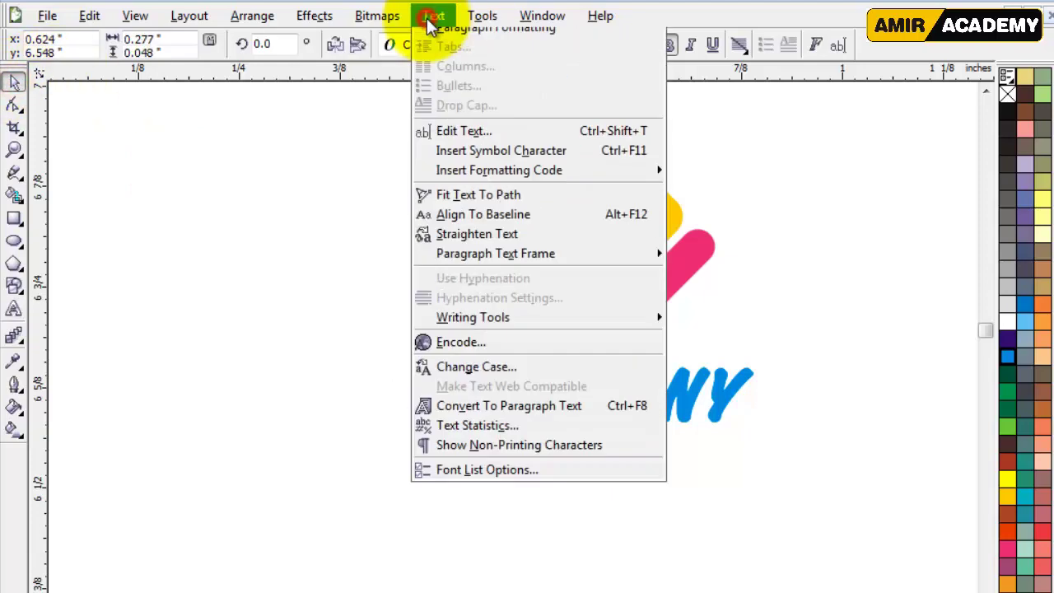
click(467, 398)
click(468, 349)
click(444, 430)
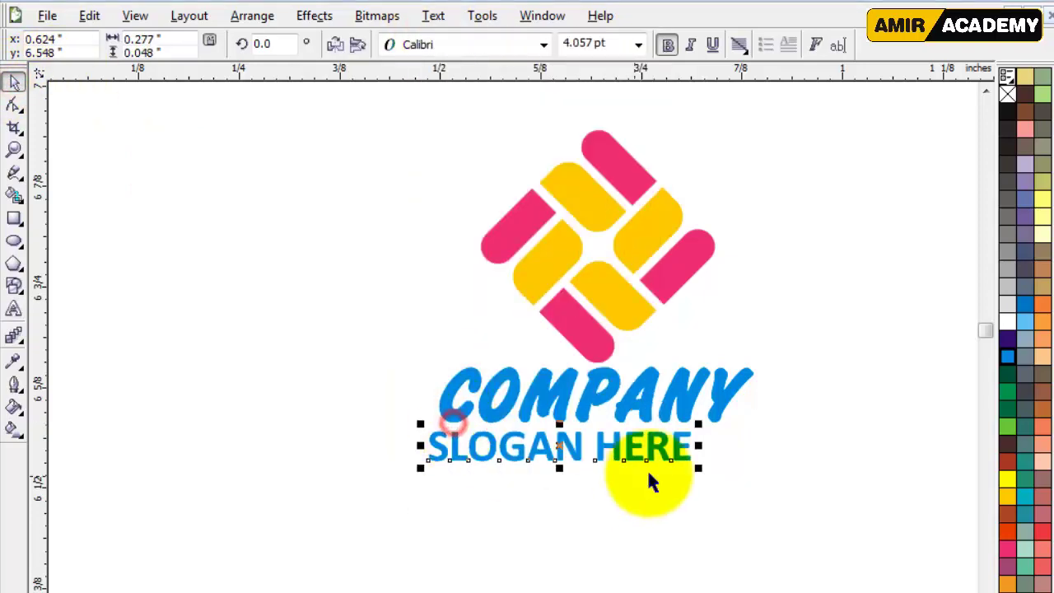
- Widen the slogan's letter spacing and resize it to fit centered beneath the COMPANY text
click(13, 104)
drag(697, 468, 736, 476)
click(14, 80)
drag(640, 455, 581, 455)
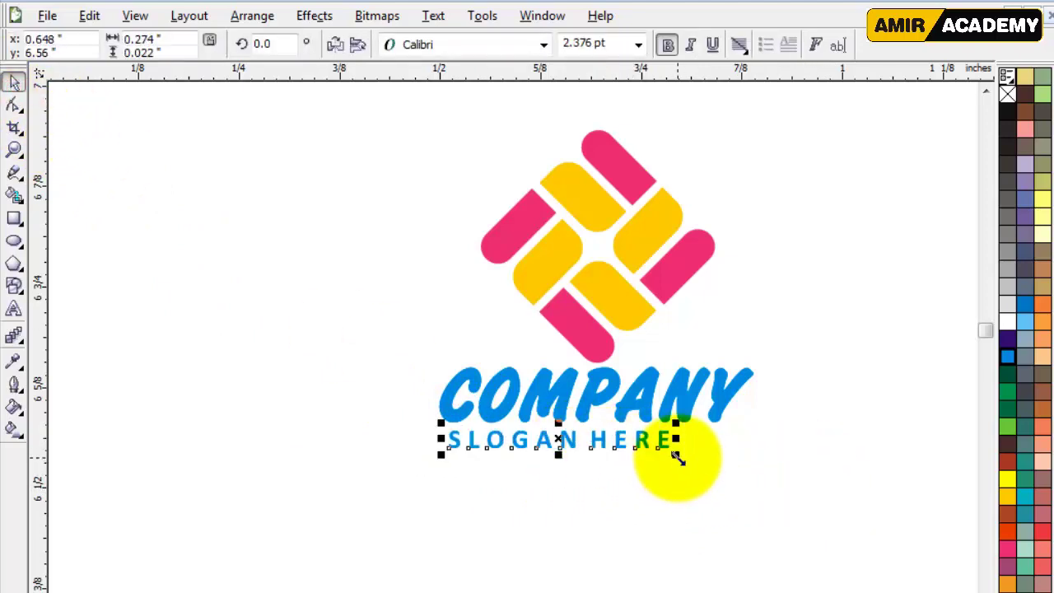
drag(677, 460, 732, 473)
click(595, 509)
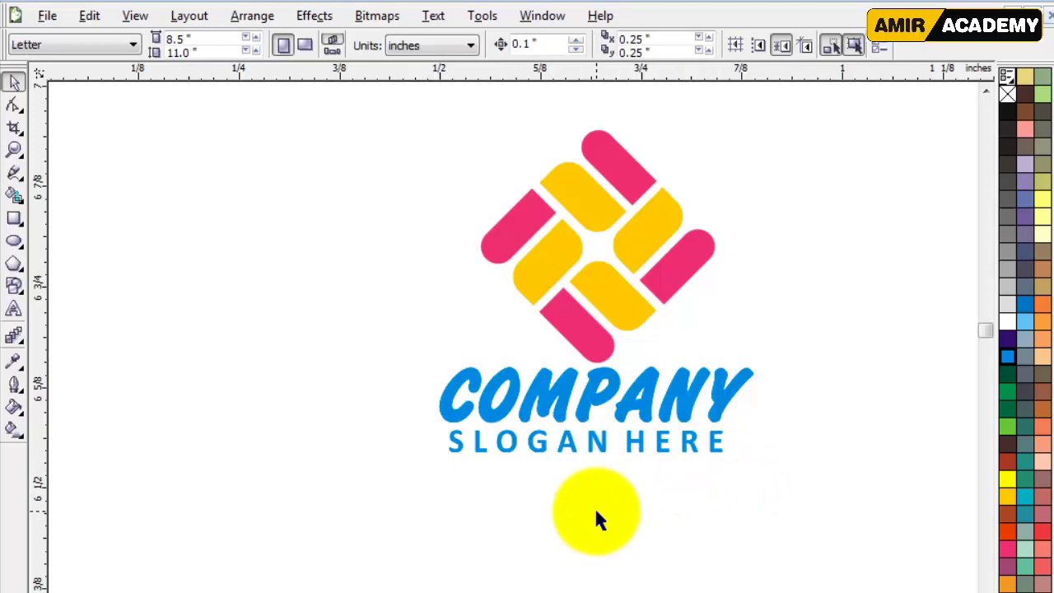
- Preview the logo with its company name and slogan full screen
key(F9)
key(F9)
key(F9)
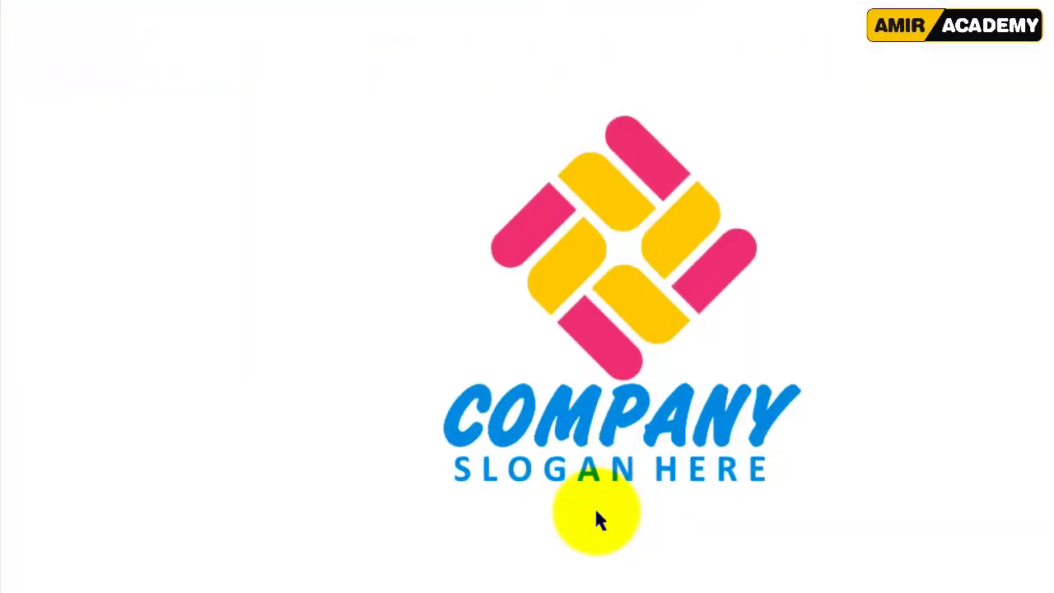
click(596, 512)
- Move the logo and its texts to the right as one group and draw a rectangular card outline beside them
drag(303, 155, 866, 506)
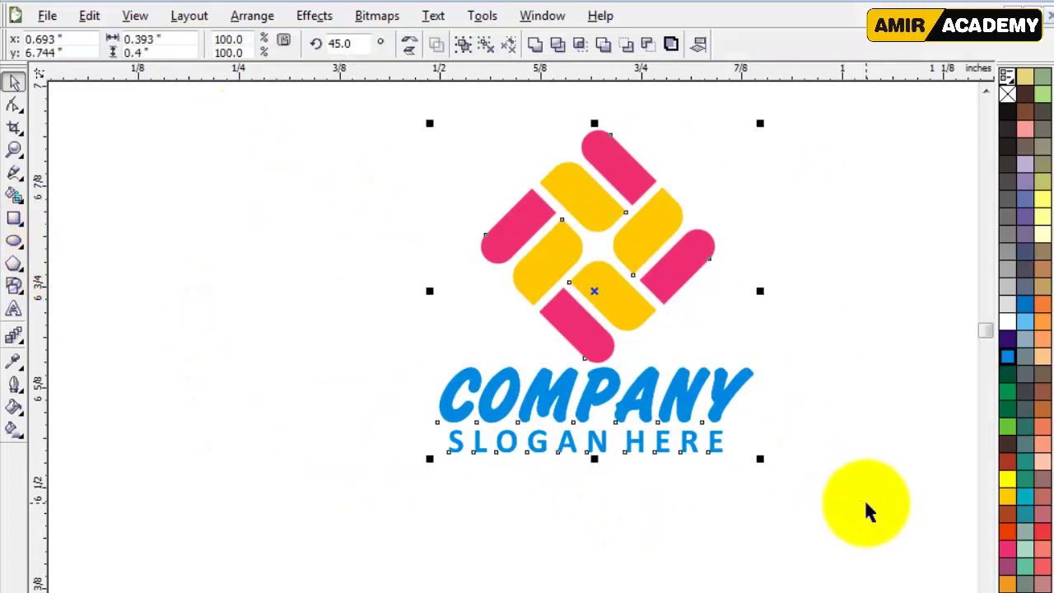
drag(617, 301, 731, 301)
click(14, 218)
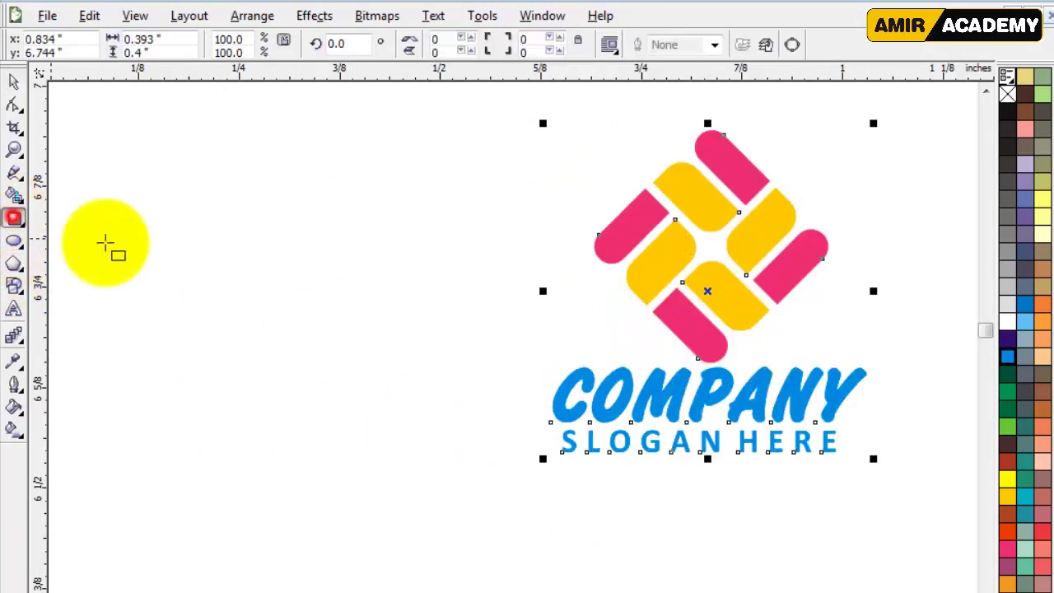
drag(116, 206, 539, 463)
click(14, 80)
- Scale the logo group down and place it inside the right part of the card rectangle
click(762, 229)
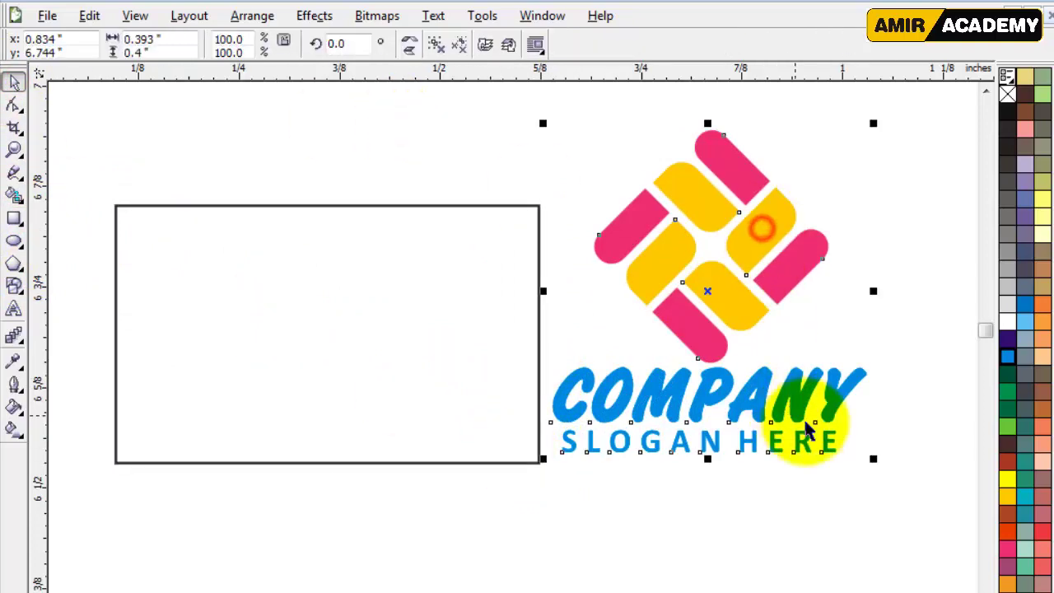
drag(873, 459, 788, 365)
drag(721, 305, 378, 340)
drag(472, 256, 498, 232)
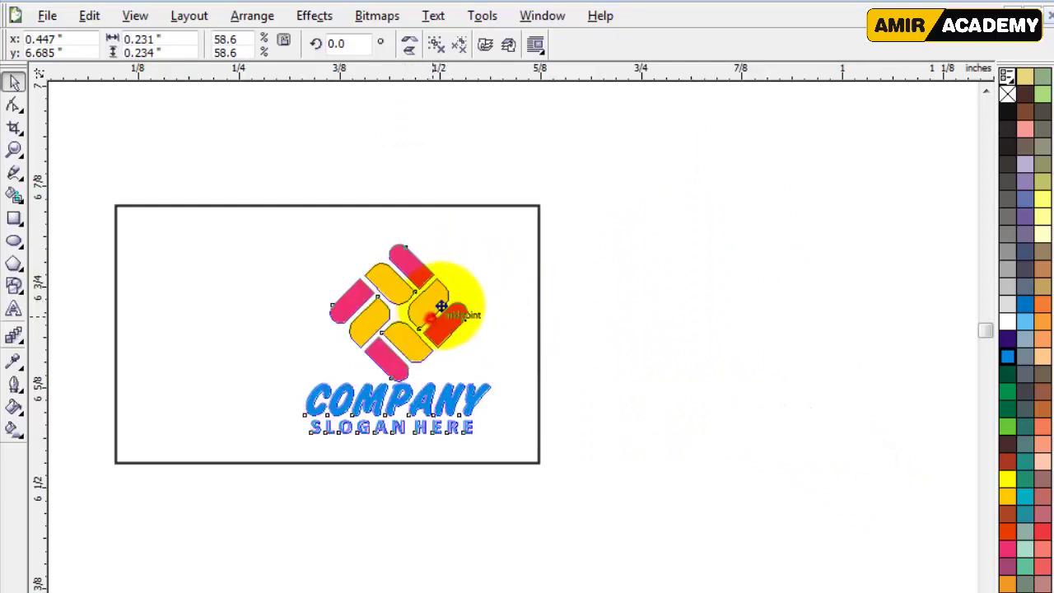
drag(442, 306, 458, 286)
click(536, 590)
click(536, 590)
click(536, 590)
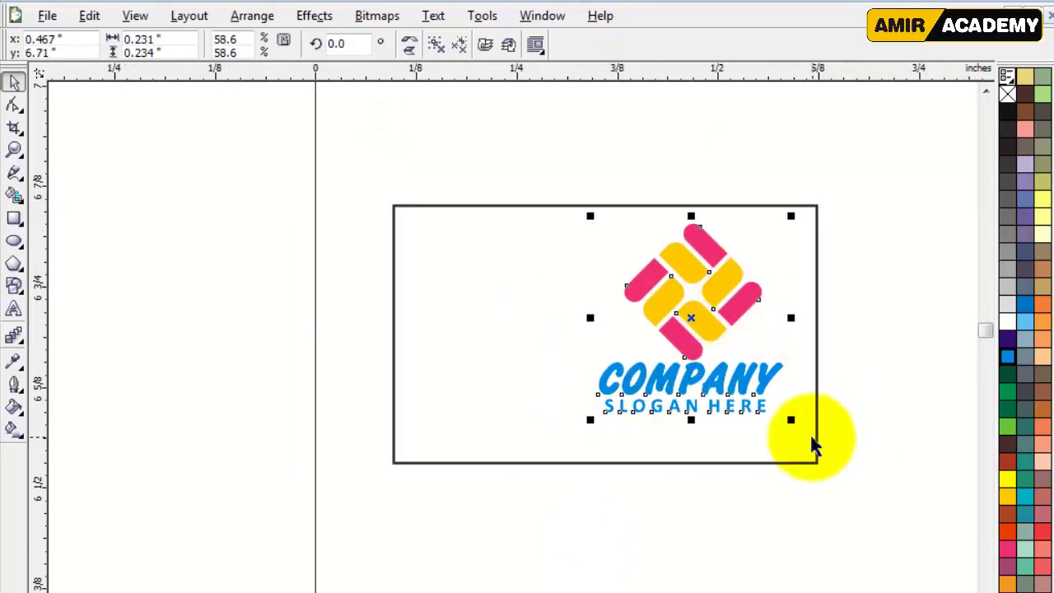
drag(790, 419, 811, 438)
click(873, 408)
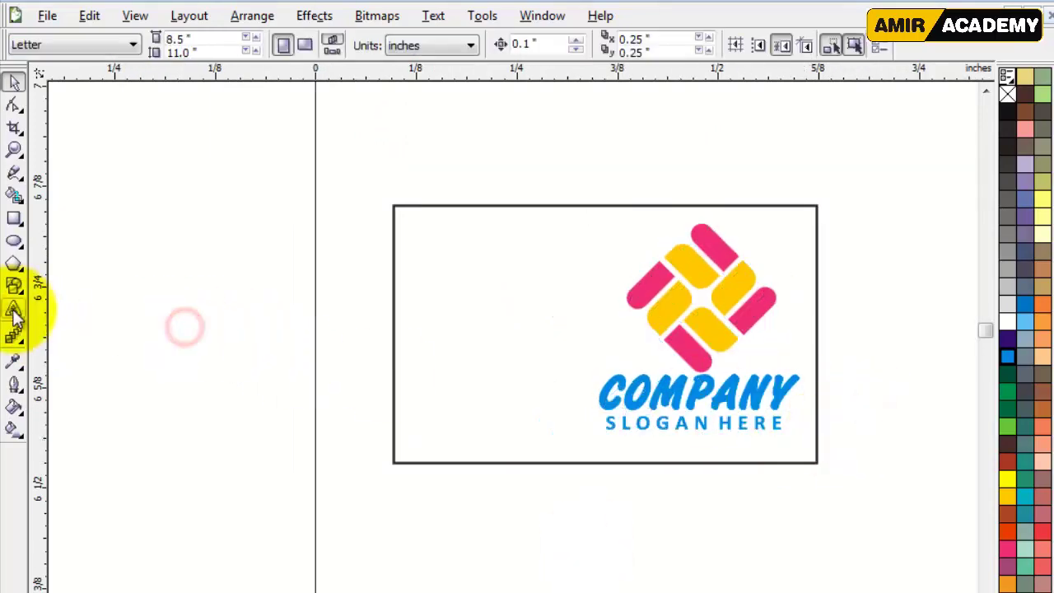
- Add the two-line text "Coral Draw Techniques" at 6 pt beside the card, correcting the spelling of "Techniques"
click(13, 309)
click(201, 309)
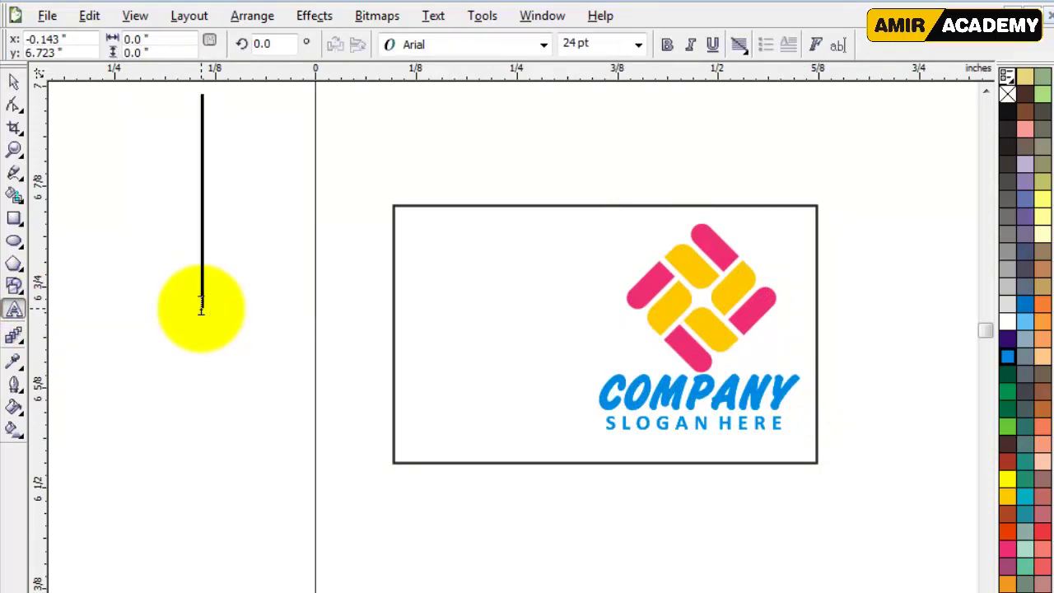
text(C)
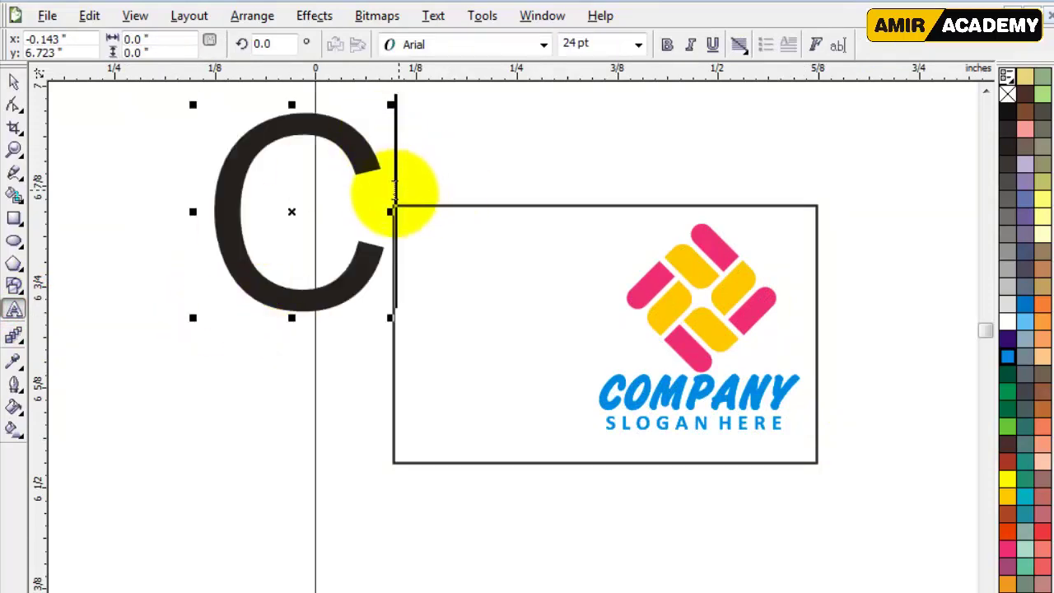
drag(394, 192, 264, 207)
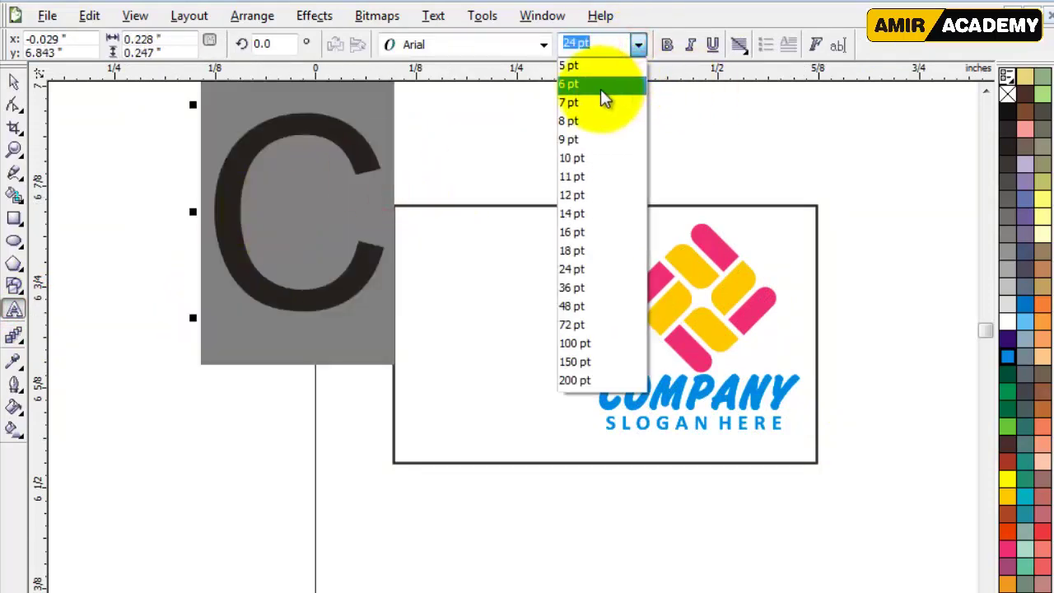
click(600, 87)
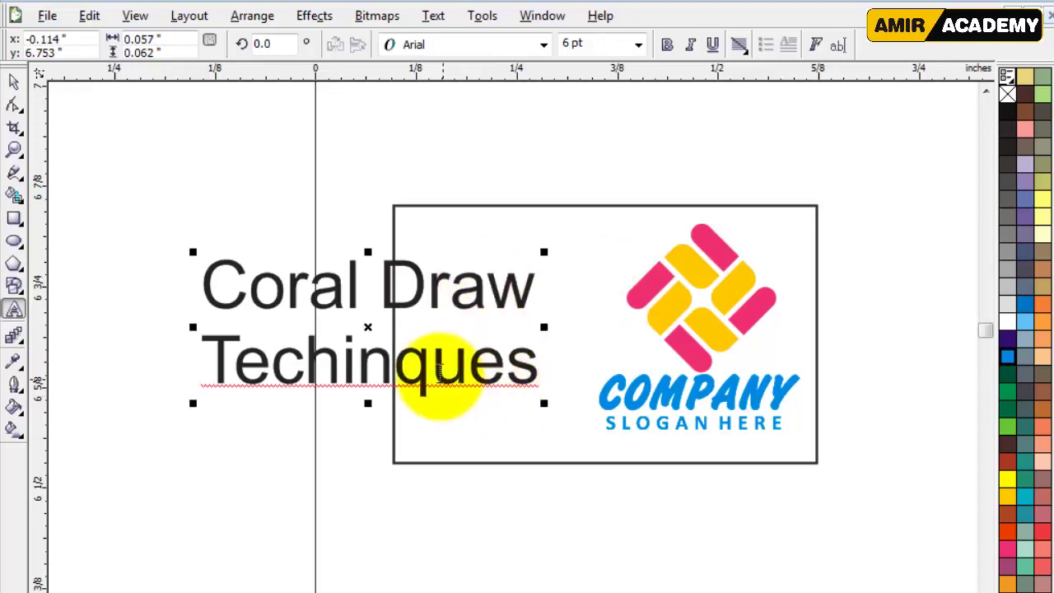
right_click(416, 363)
click(473, 395)
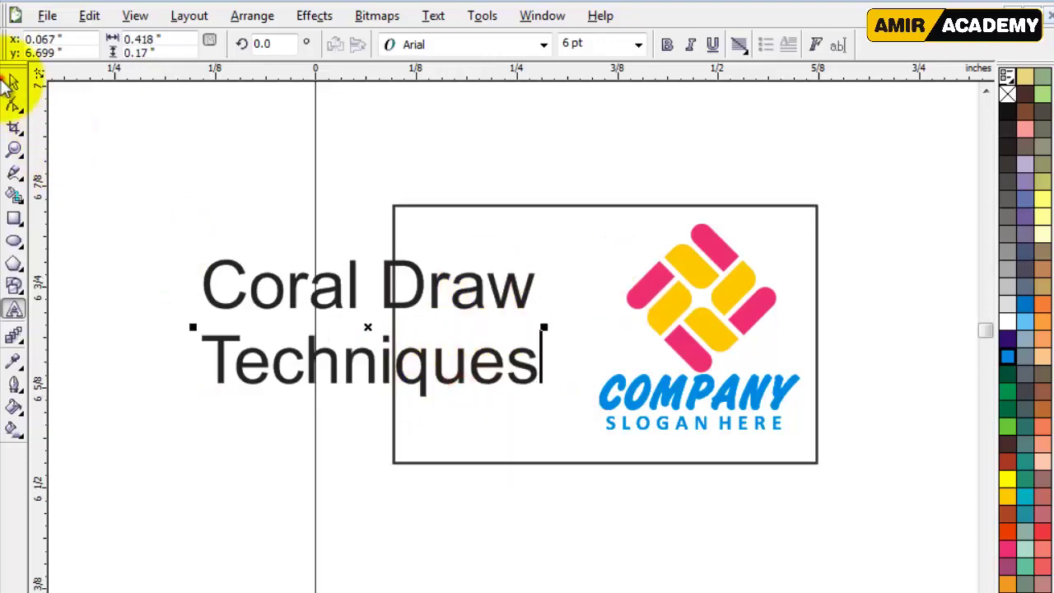
- Set the Coral Draw Techniques text to Challenge Extra Bold, size it to about 3.412 pt, and place it in the card's left part
click(13, 80)
click(483, 43)
click(484, 115)
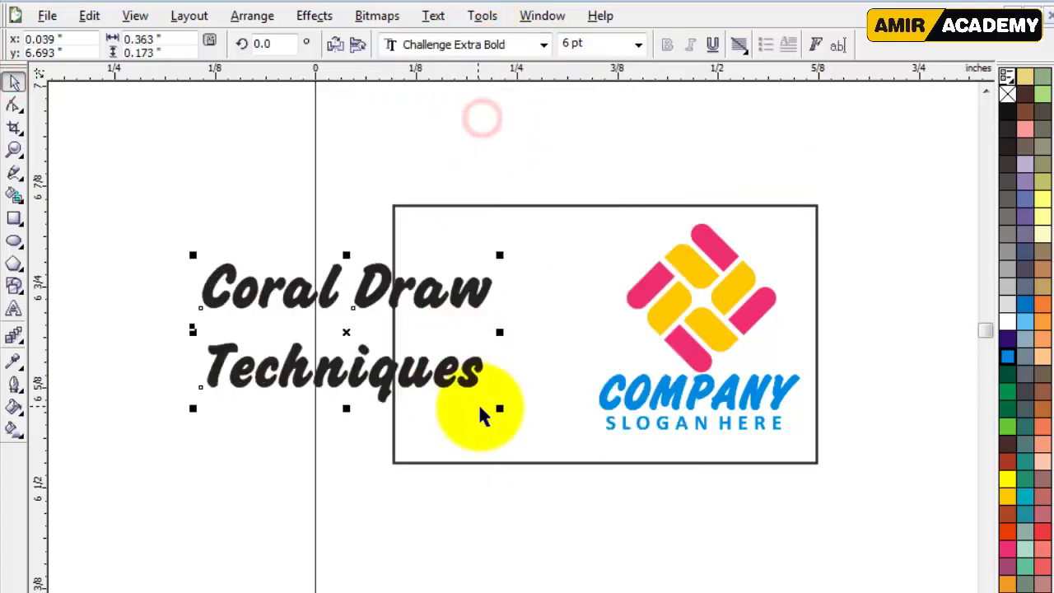
drag(496, 404, 407, 367)
drag(346, 332, 483, 304)
drag(544, 336, 593, 357)
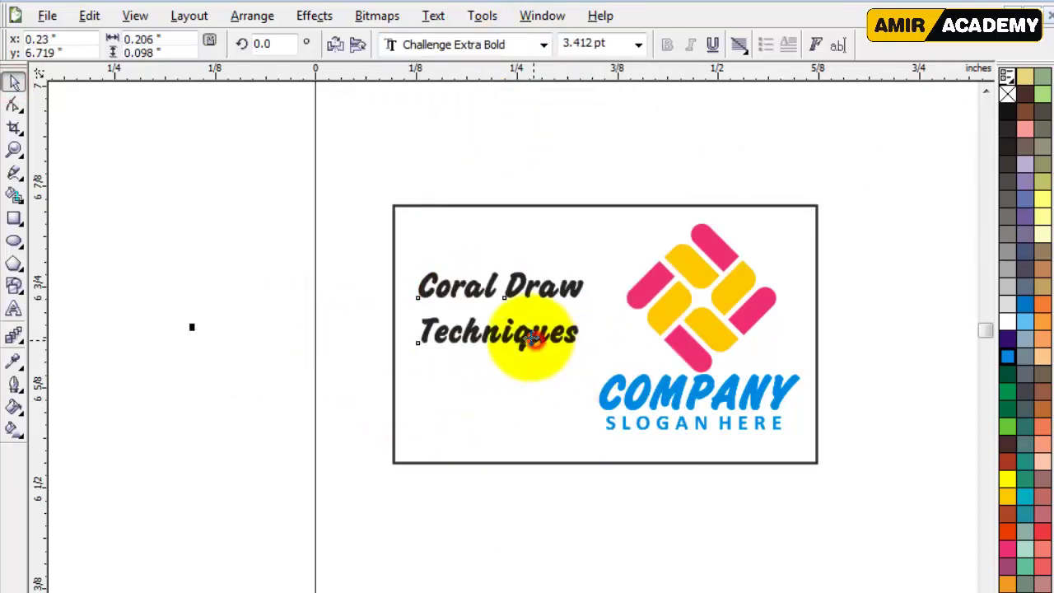
- Duplicate the Coral Draw Techniques text directly below itself and change the copy to "TIPS & TRICKS" on two lines
drag(534, 340, 529, 431)
right_click(530, 431)
triple_click(529, 428)
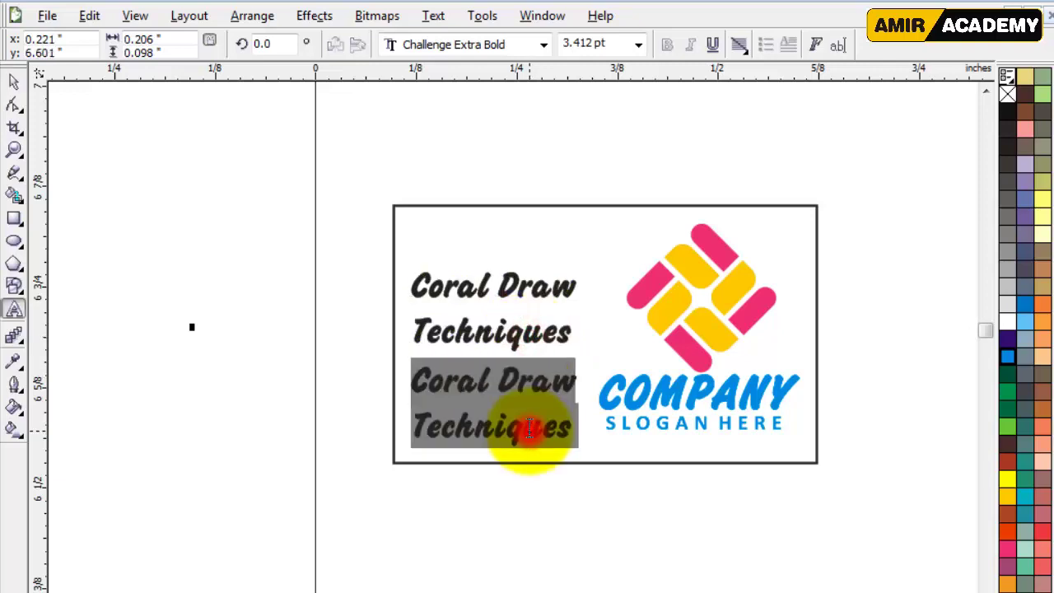
text(TRICKS)
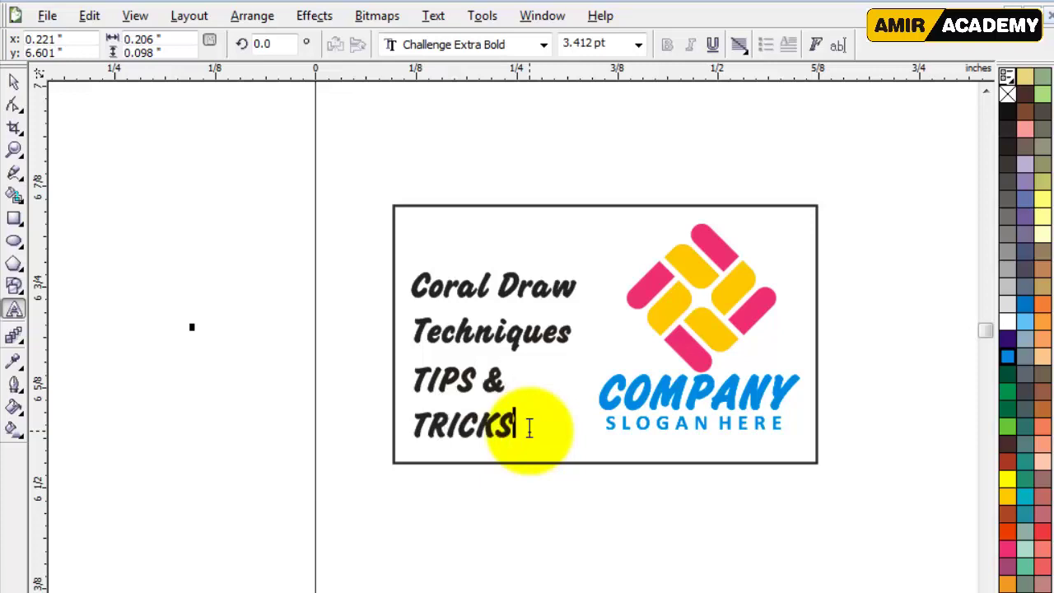
key(Escape)
click(13, 81)
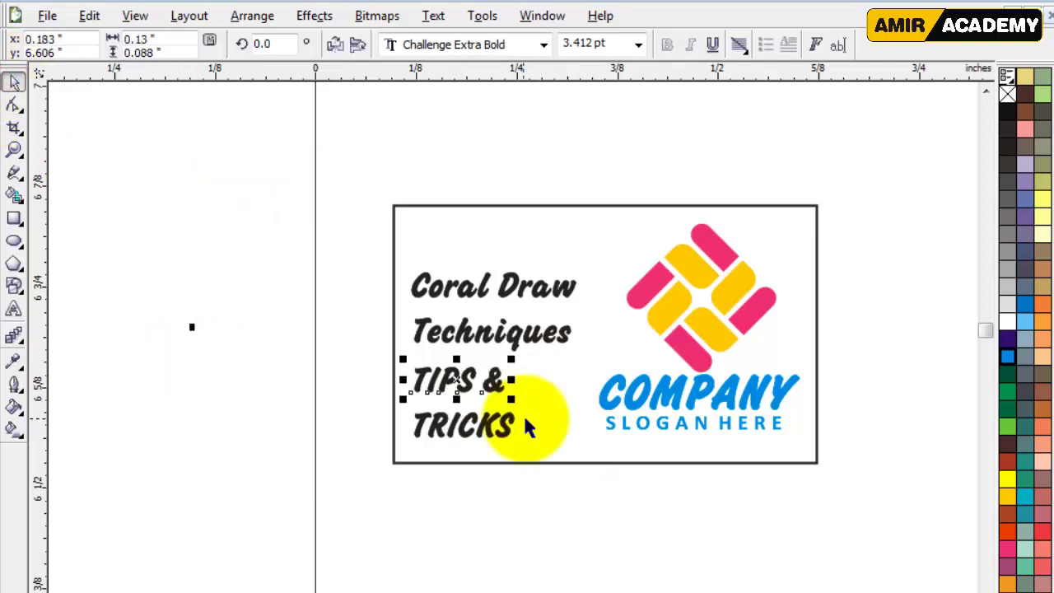
- Draw a slanted line from the card's top edge to its bottom edge, between the texts and the logo
scroll(527, 425, up, 2)
scroll(506, 353, down, 2)
click(612, 477)
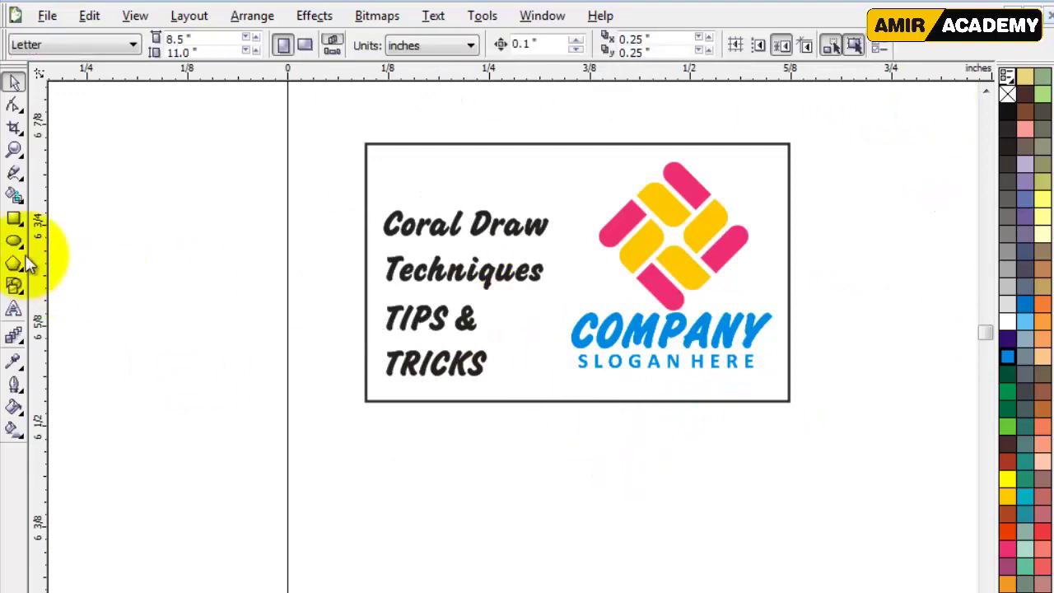
click(17, 174)
click(637, 144)
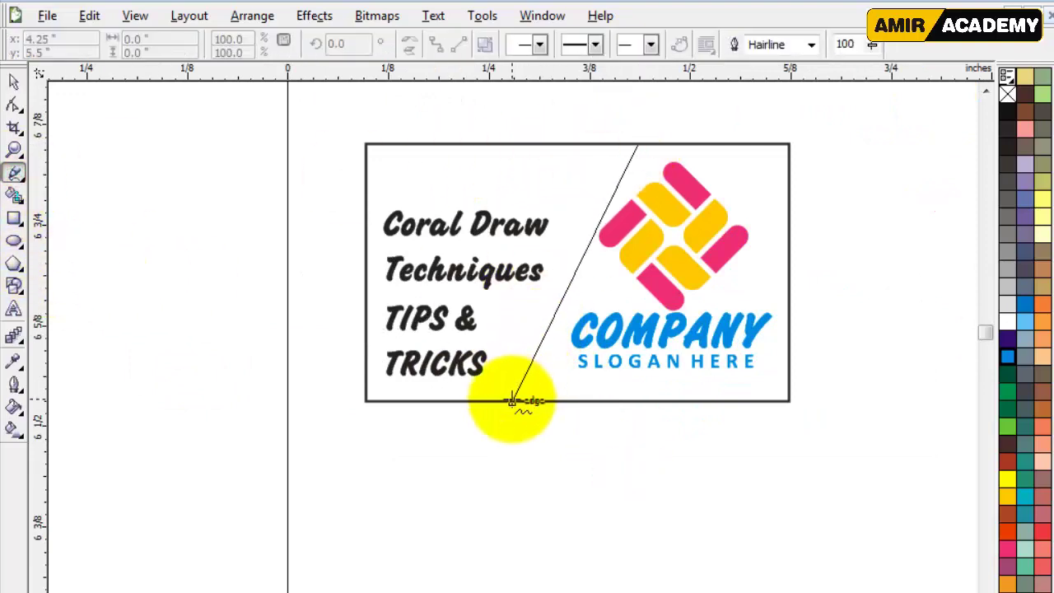
click(512, 401)
key(space)
- Move both text blocks together out of the card to its lower left
mouse_move(271, 160)
mouse_down()
mouse_move(470, 377)
mouse_move(564, 437)
mouse_up()
drag(484, 272, 290, 399)
click(254, 283)
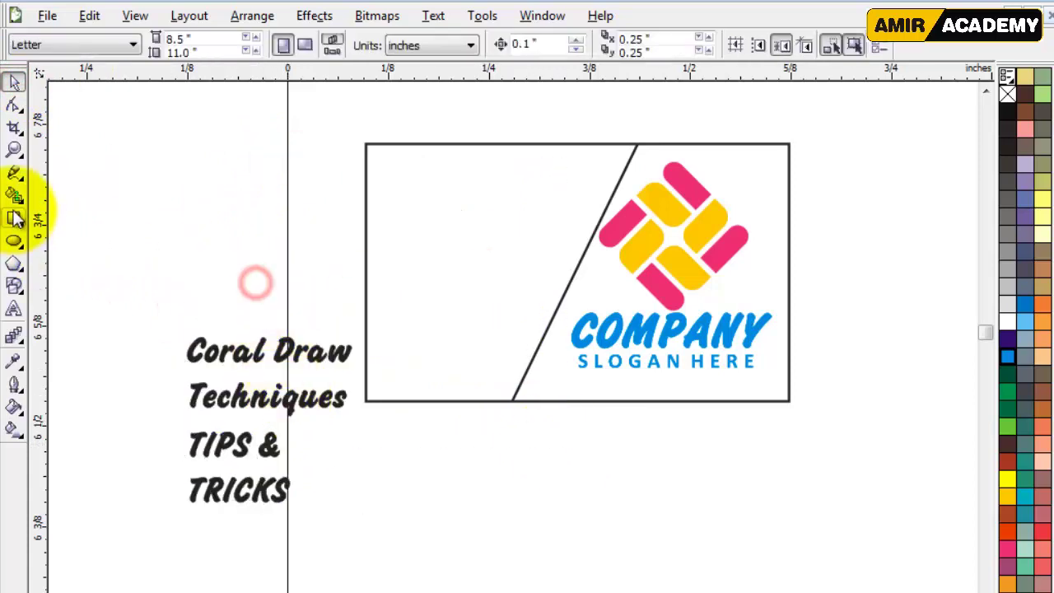
- Create a shape from the card area left of the slanted line with Smart Fill, colored dark purple without an outline
click(14, 196)
click(500, 243)
click(15, 78)
click(176, 228)
click(440, 226)
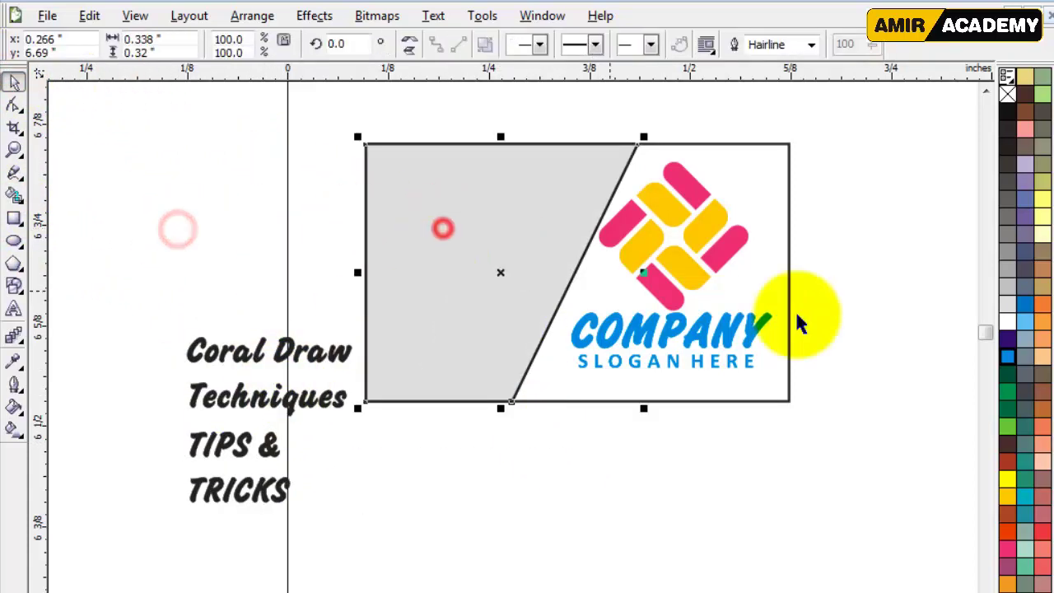
click(1012, 346)
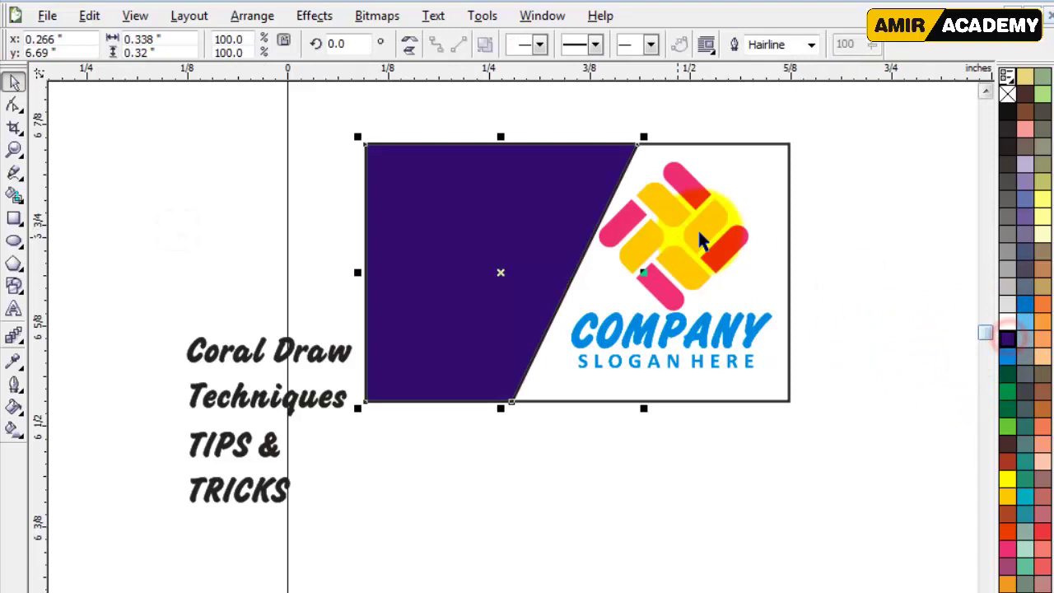
right_click(1008, 94)
- Delete the slanted line and move the Coral Draw Techniques text farther away from the card
drag(450, 107, 708, 449)
click(553, 516)
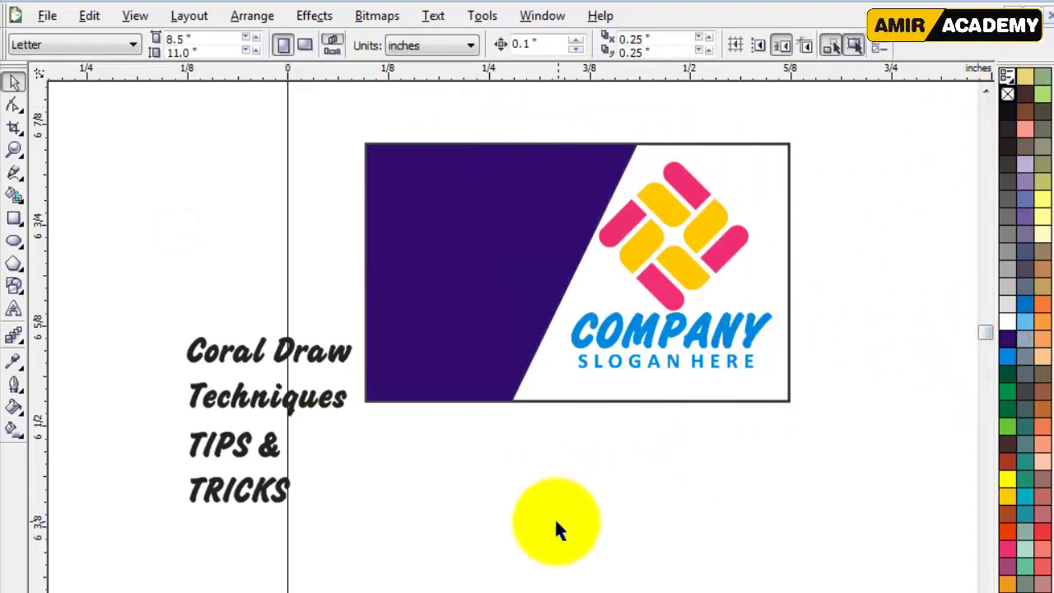
drag(303, 354, 245, 316)
click(589, 530)
- Draw a horizontal bar about 0.287 by 0.049 inches from the card's left edge across the purple shape's slanted edge
key(z)
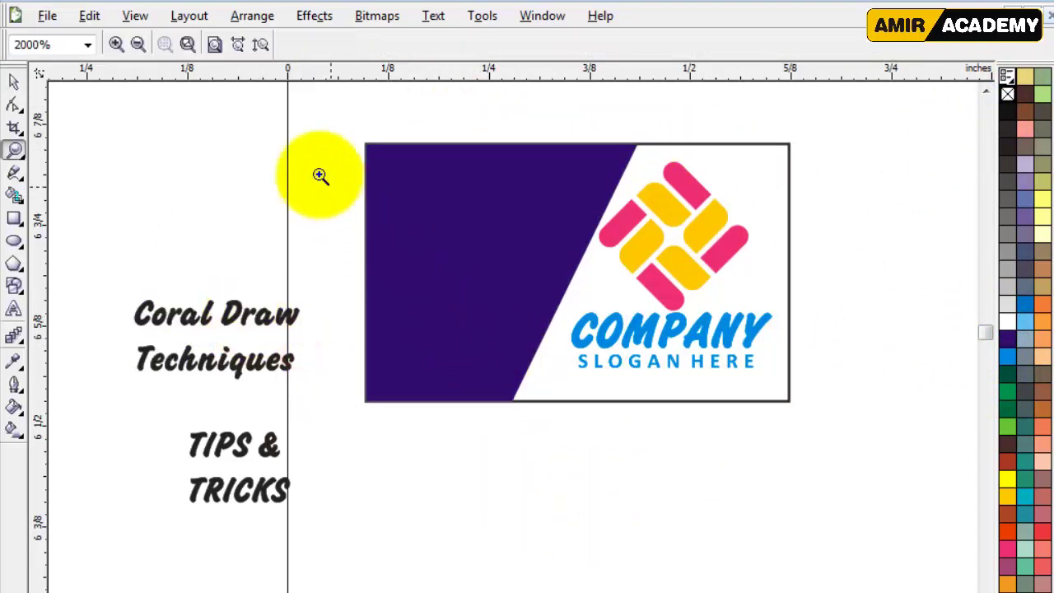
drag(280, 132, 852, 432)
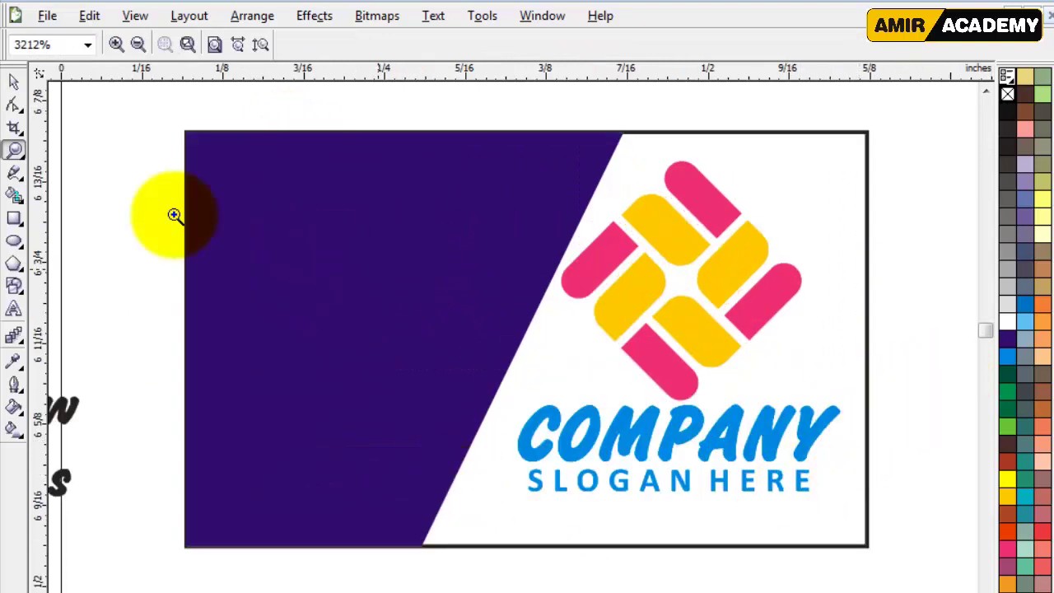
click(14, 218)
drag(185, 266, 558, 330)
click(14, 81)
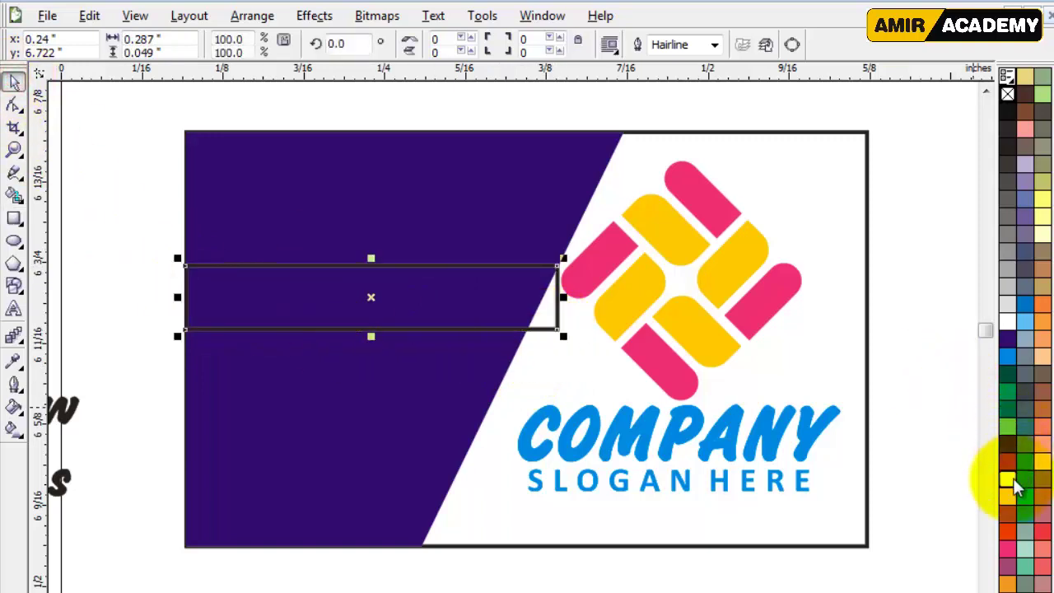
- Fill the bar with the logo's golden yellow, remove its outline, and move it slightly down
click(1009, 492)
right_click(1007, 94)
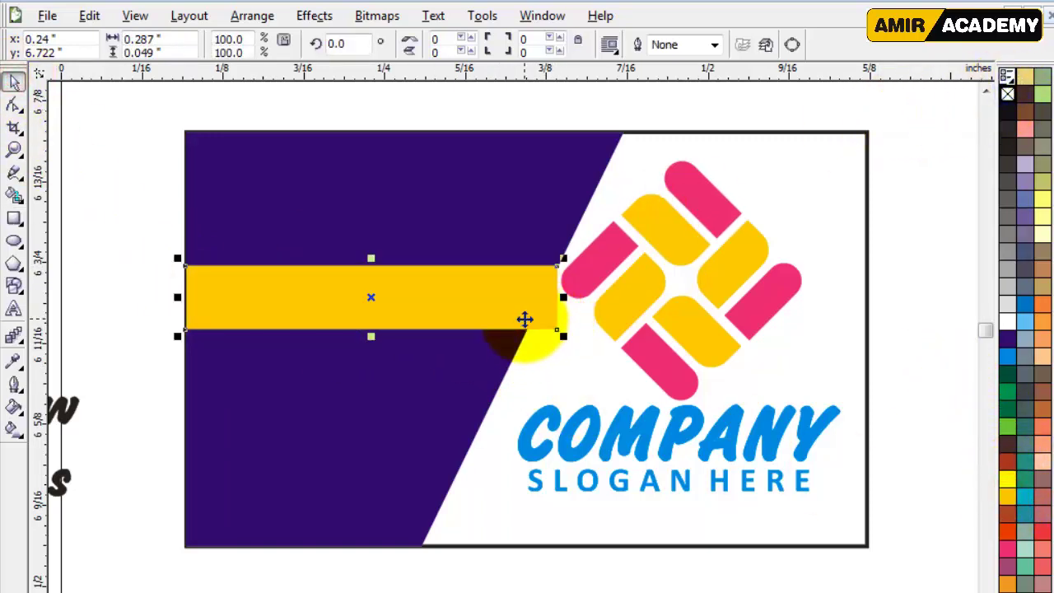
drag(522, 329, 517, 335)
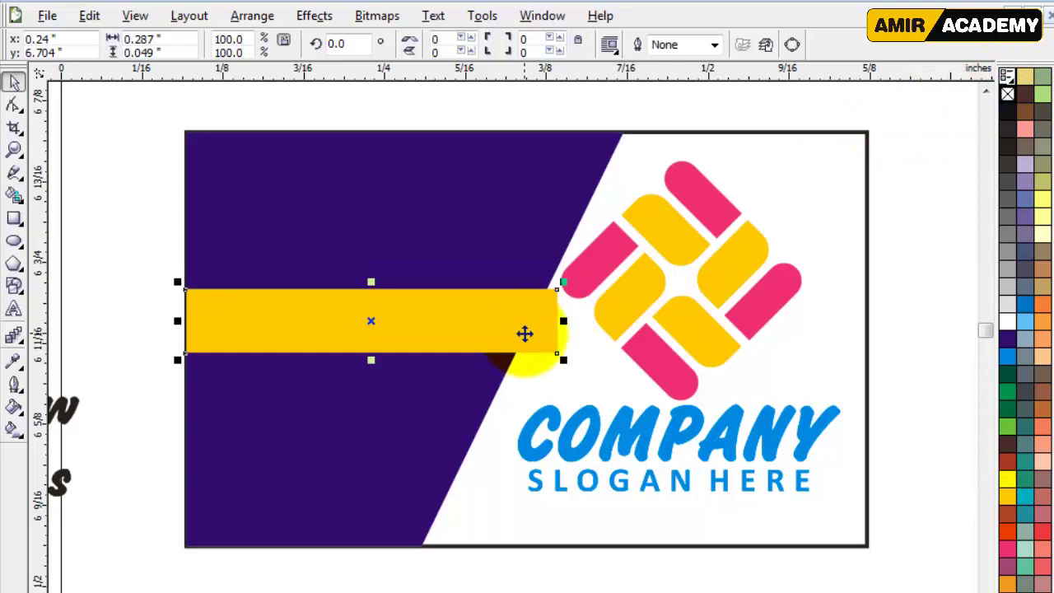
- Draw a diagonal line from the yellow bar's lower right corner down to the purple shape's slanted edge
scroll(493, 379, up, 2)
click(14, 173)
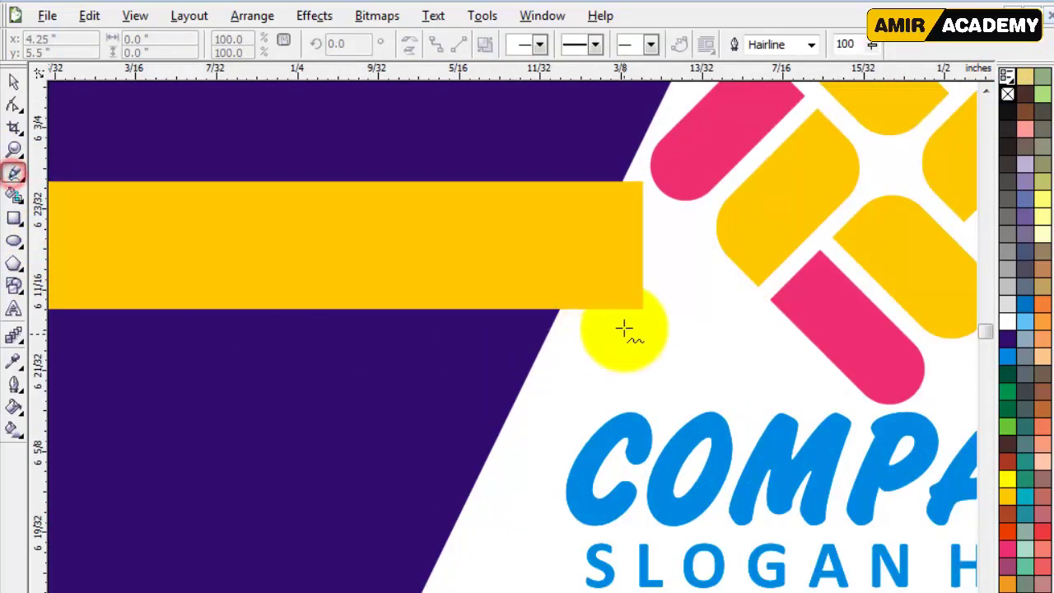
click(643, 309)
click(514, 402)
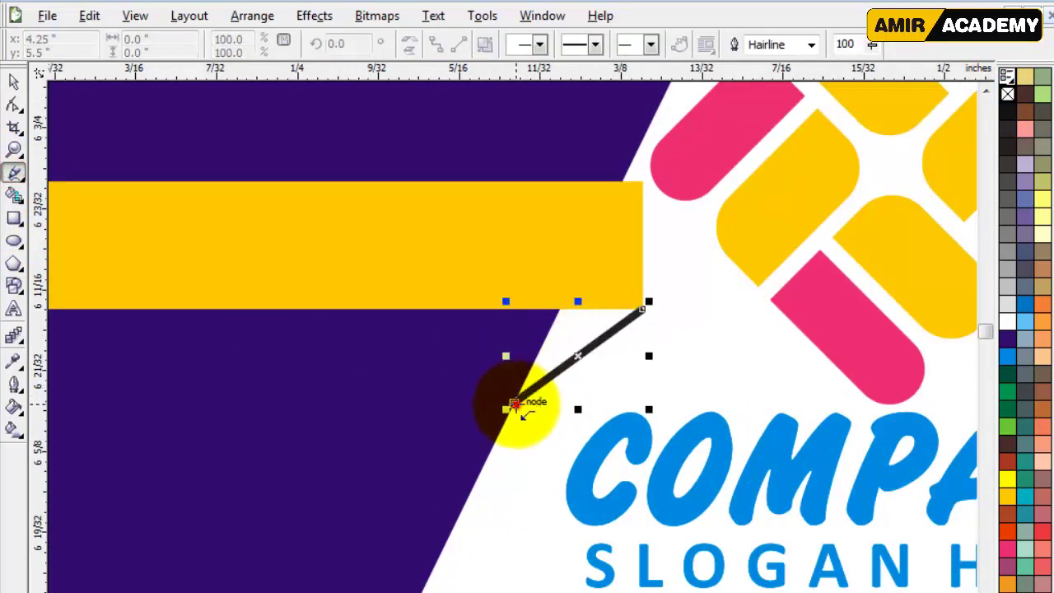
click(13, 81)
- Create a triangle with Smart Fill between the bar, the slanted edge and the diagonal line, and remove its outline
click(15, 198)
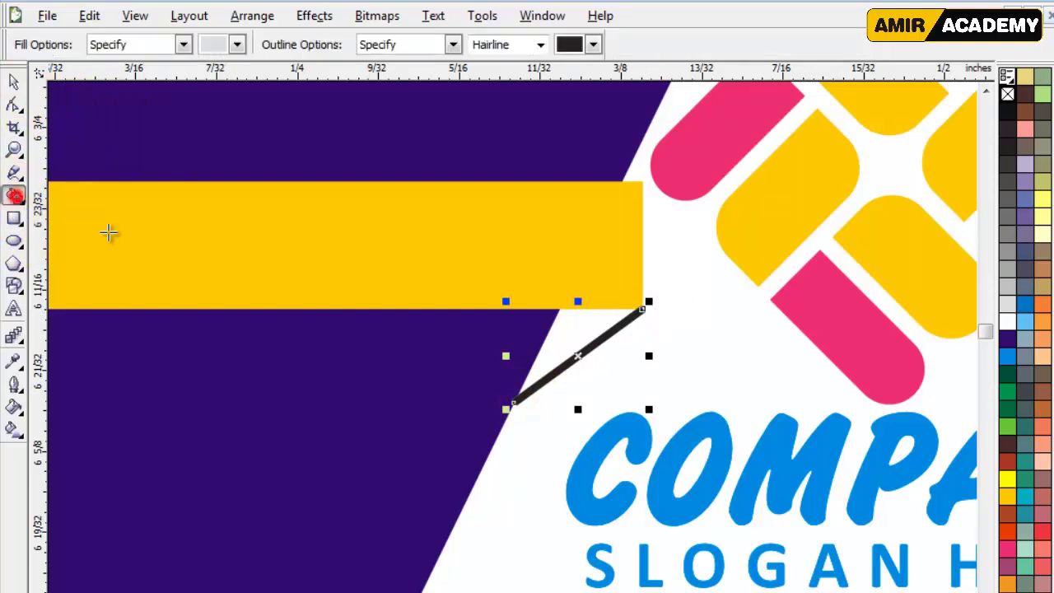
click(565, 337)
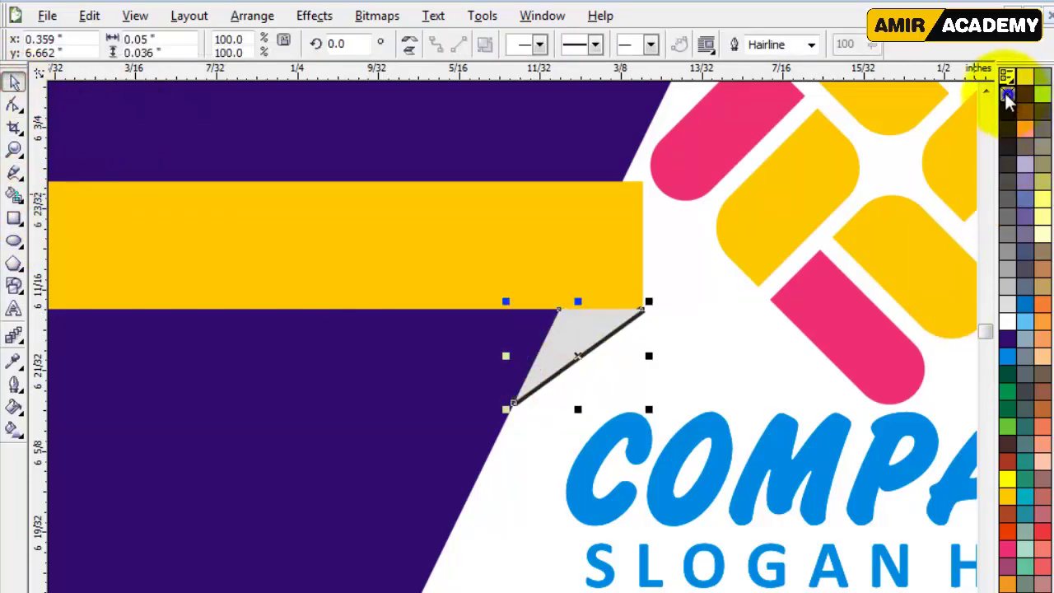
right_click(1009, 96)
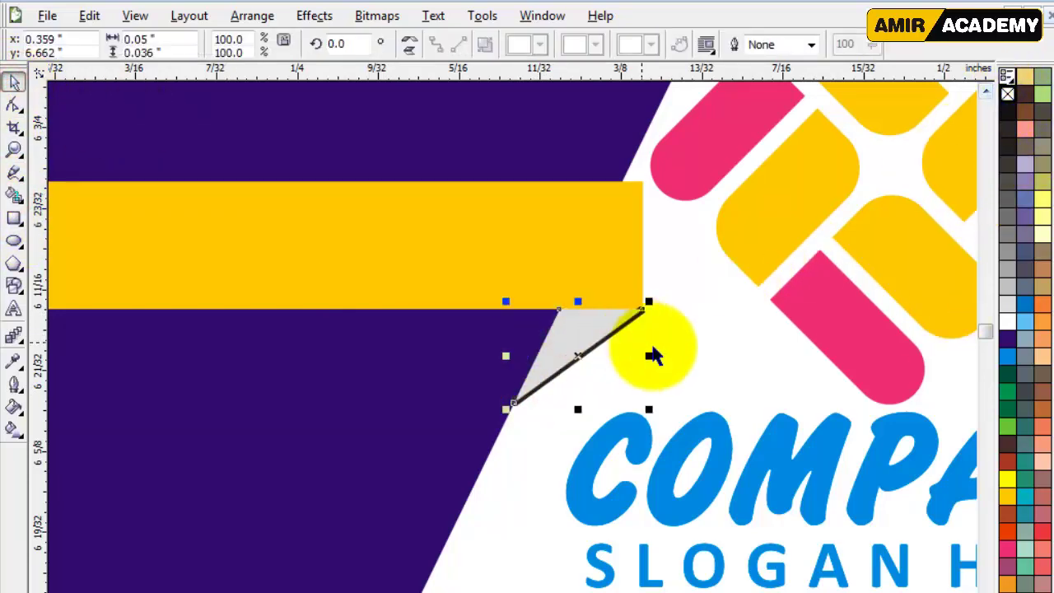
click(593, 360)
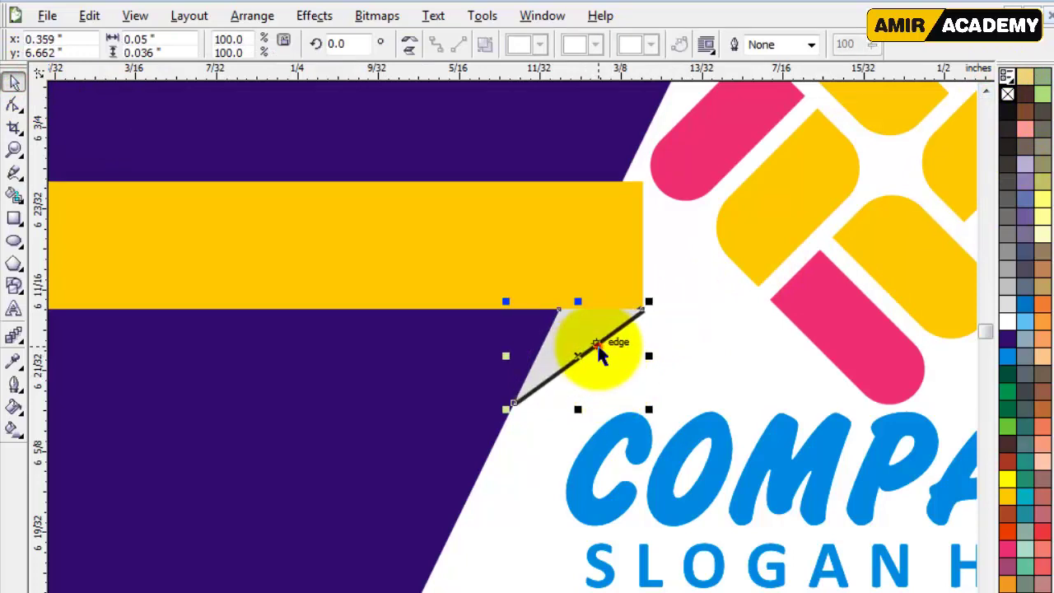
click(598, 346)
click(596, 346)
click(594, 349)
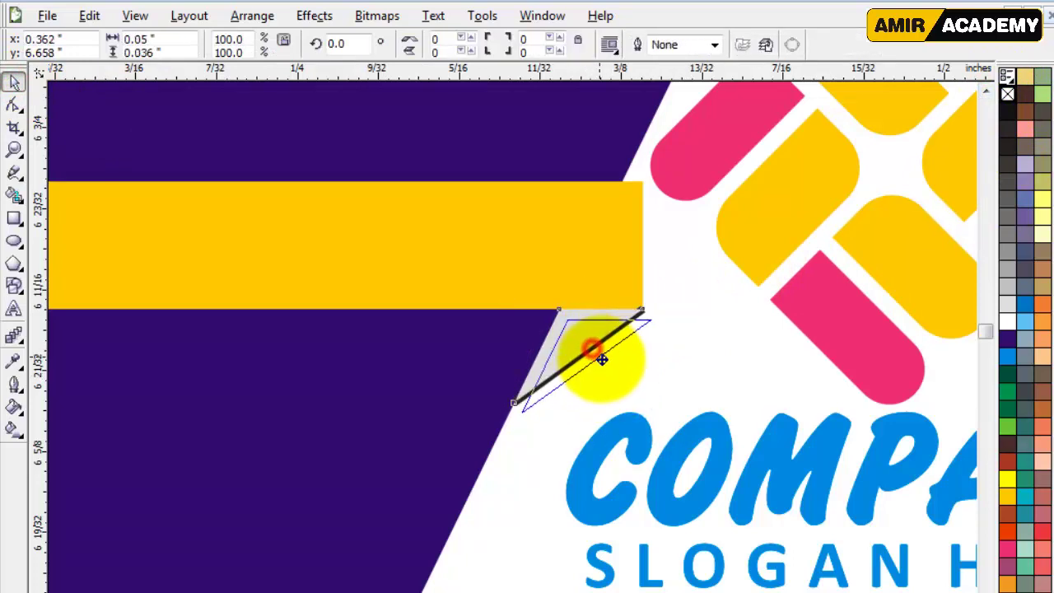
click(602, 360)
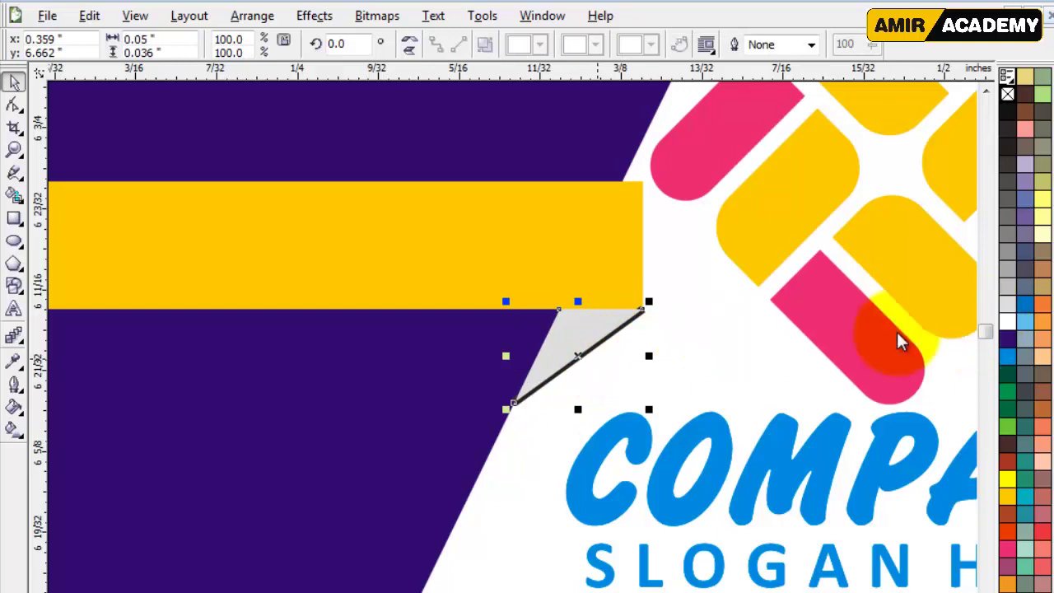
- Group the triangle, filled orange, with the yellow bar and delete the diagonal line
shift+click(627, 283)
drag(713, 293, 423, 436)
key(Delete)
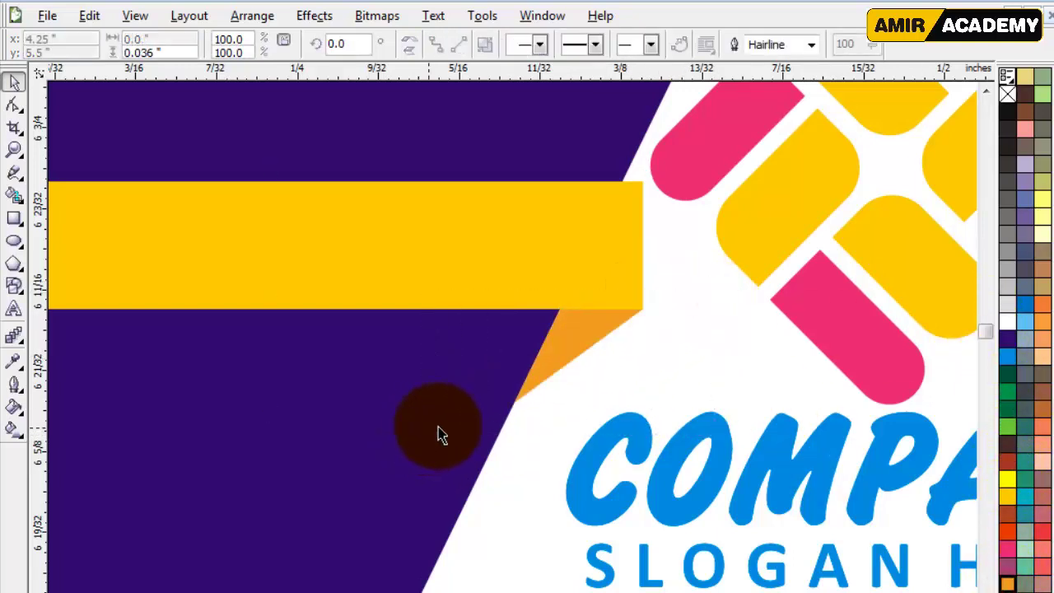
scroll(460, 349, down, 1)
click(255, 304)
scroll(252, 322, up, 5)
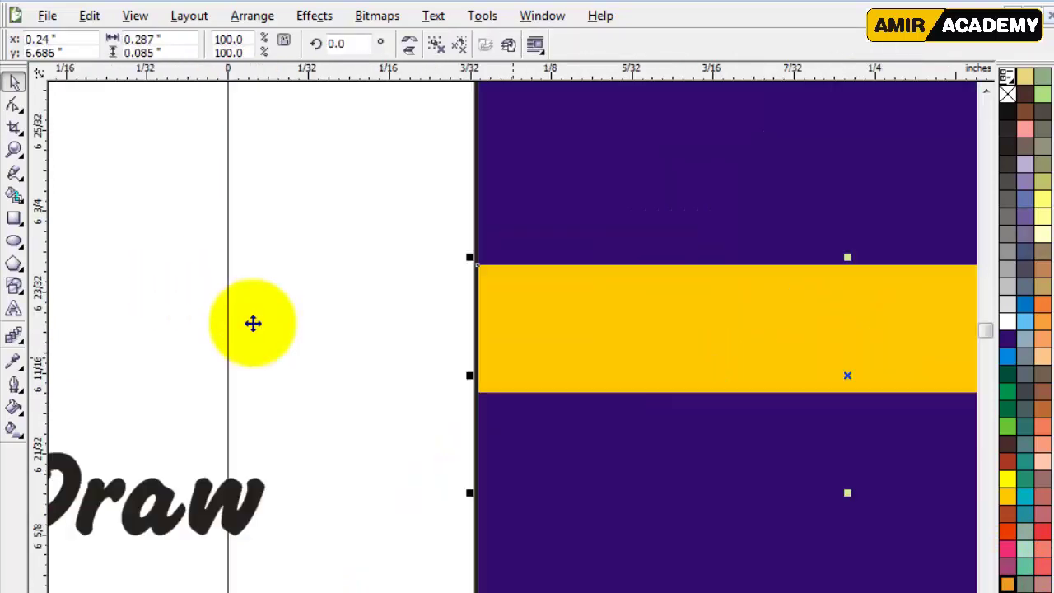
scroll(887, 422, down, 1)
click(133, 316)
- Move the Coral Draw Techniques text onto the purple area above the yellow bar and color it white
scroll(572, 379, down, 2)
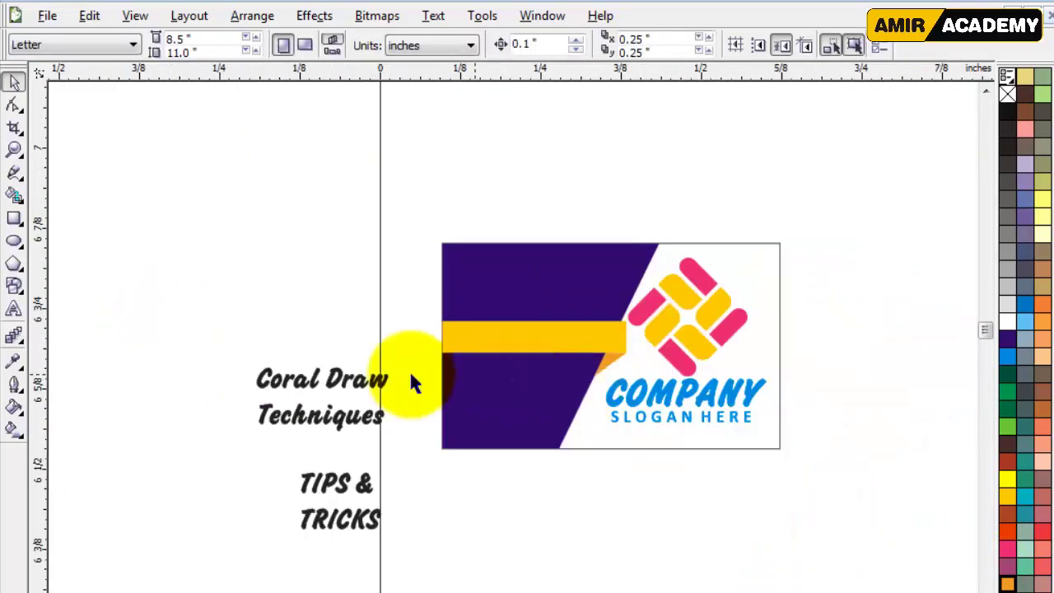
scroll(527, 368, up, 1)
scroll(729, 396, down, 1)
mouse_move(247, 376)
mouse_down()
mouse_move(236, 306)
mouse_move(427, 249)
mouse_up()
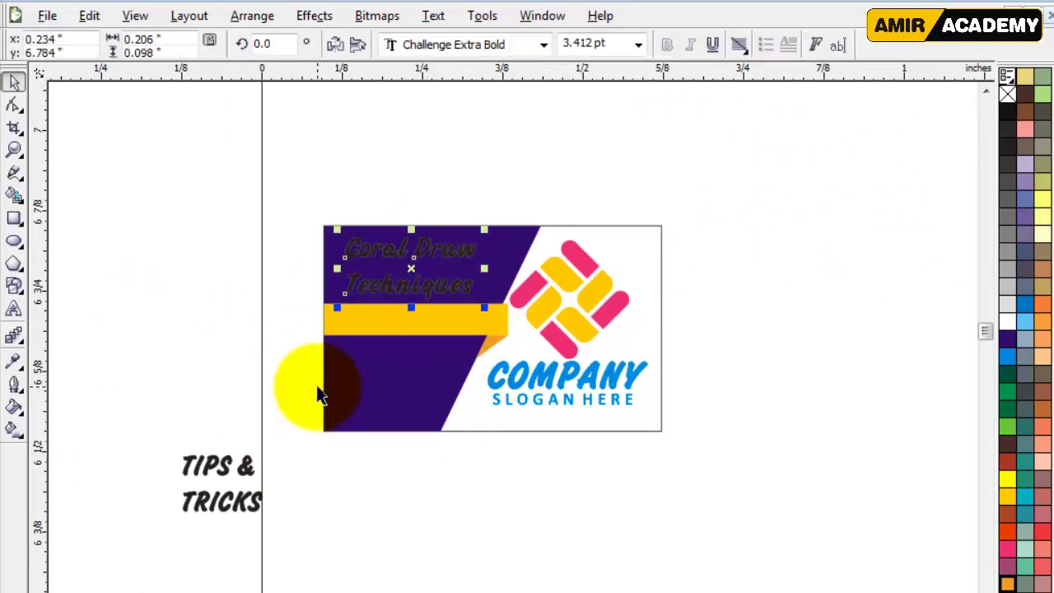
click(1009, 323)
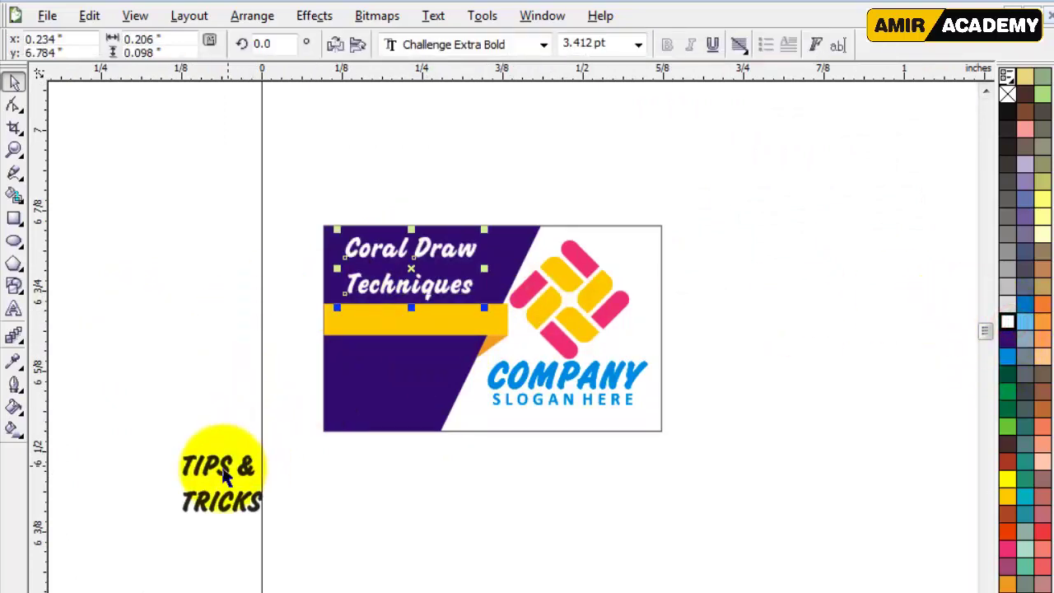
- Move the TIPS & TRICKS text onto the purple area below the yellow bar and color it white
drag(224, 468, 379, 379)
key(ctrl+z)
drag(221, 480, 415, 387)
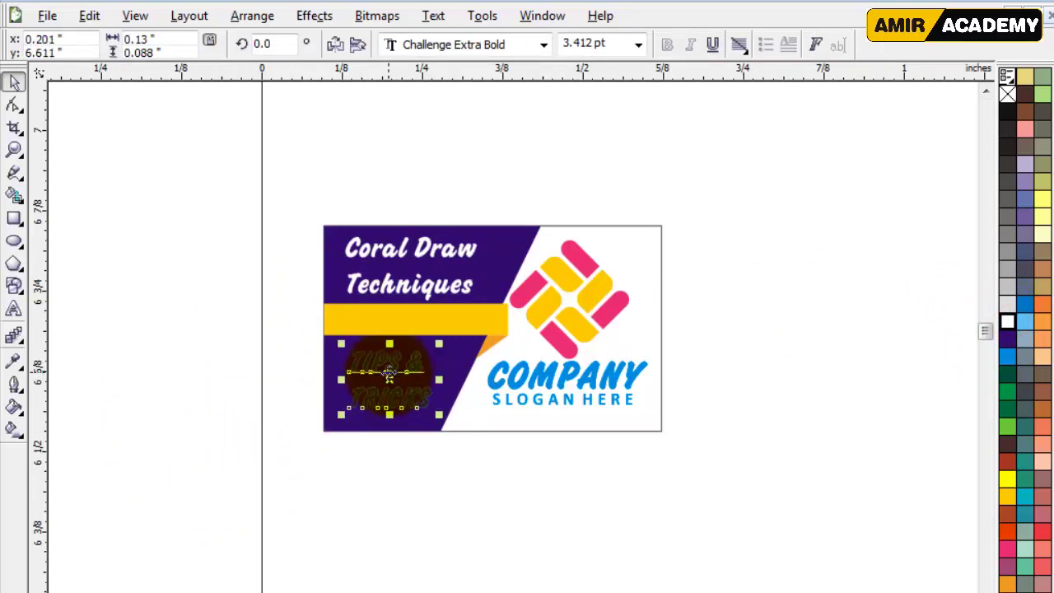
click(1008, 323)
- Break the TIPS & TRICKS text into separate lines and move the TIPS & line down closer to TRICKS
key(z)
drag(231, 201, 542, 402)
click(13, 80)
click(106, 218)
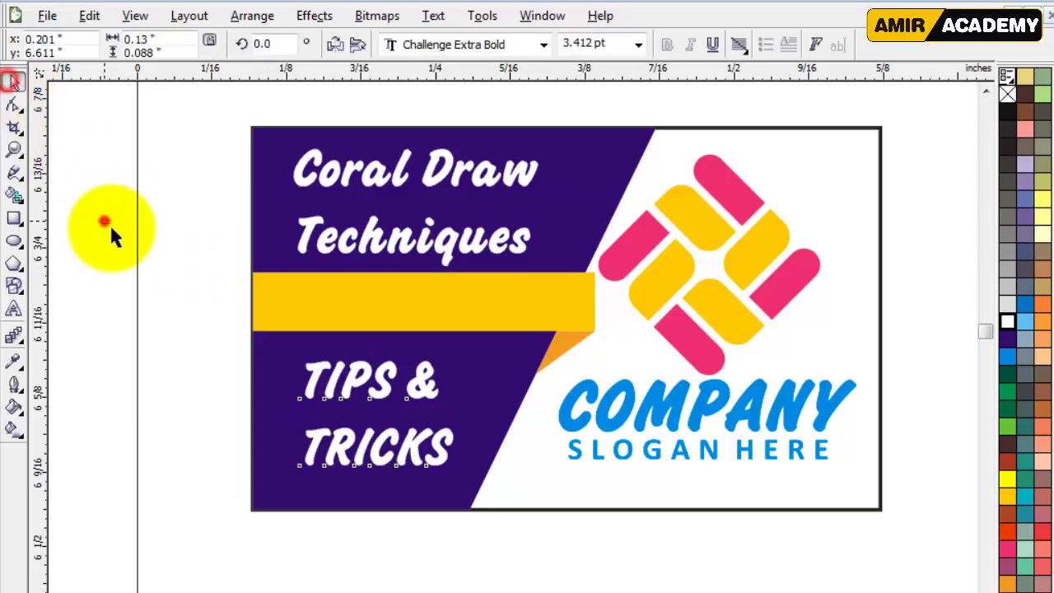
click(369, 383)
key(Down)
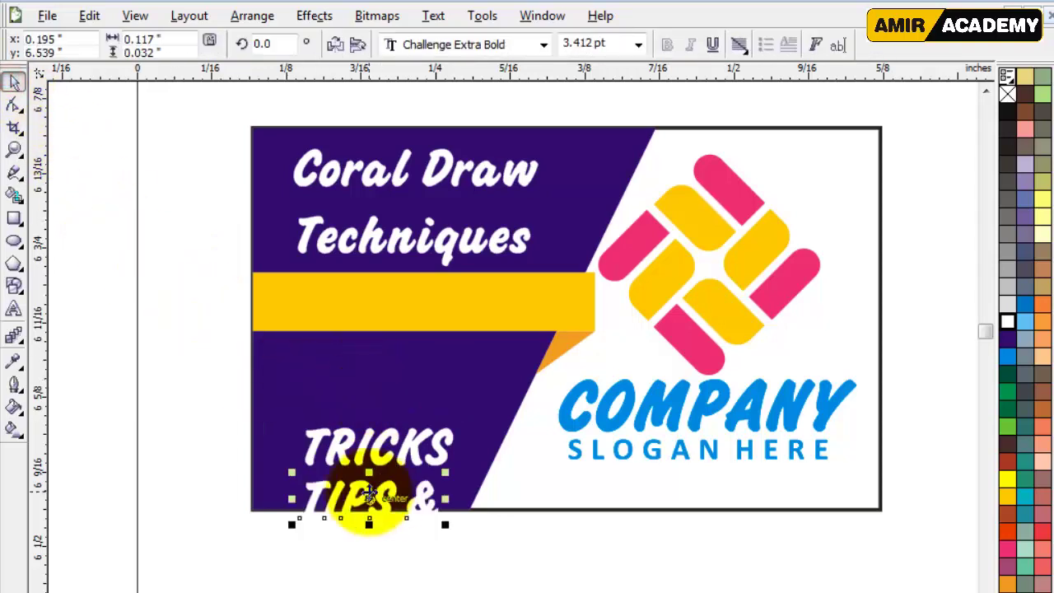
drag(372, 499, 375, 403)
- Enlarge the TIPS & and TRICKS lines together to fill more of the lower purple area
drag(197, 367, 483, 495)
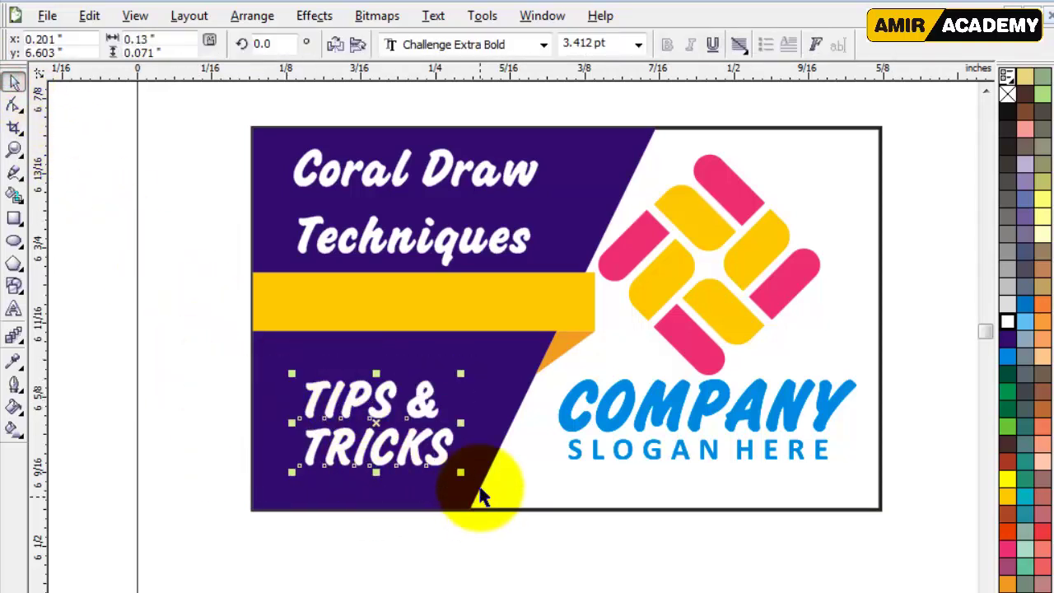
drag(466, 372, 492, 359)
click(165, 326)
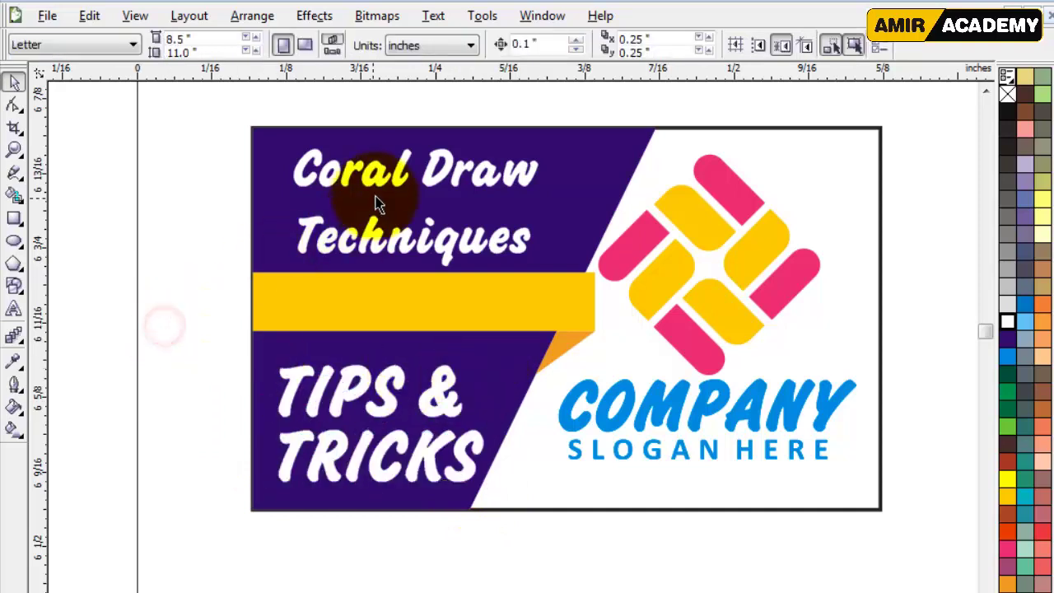
- Break the Coral Draw Techniques text into separate lines and move Techniques up closer to Coral Draw
click(376, 183)
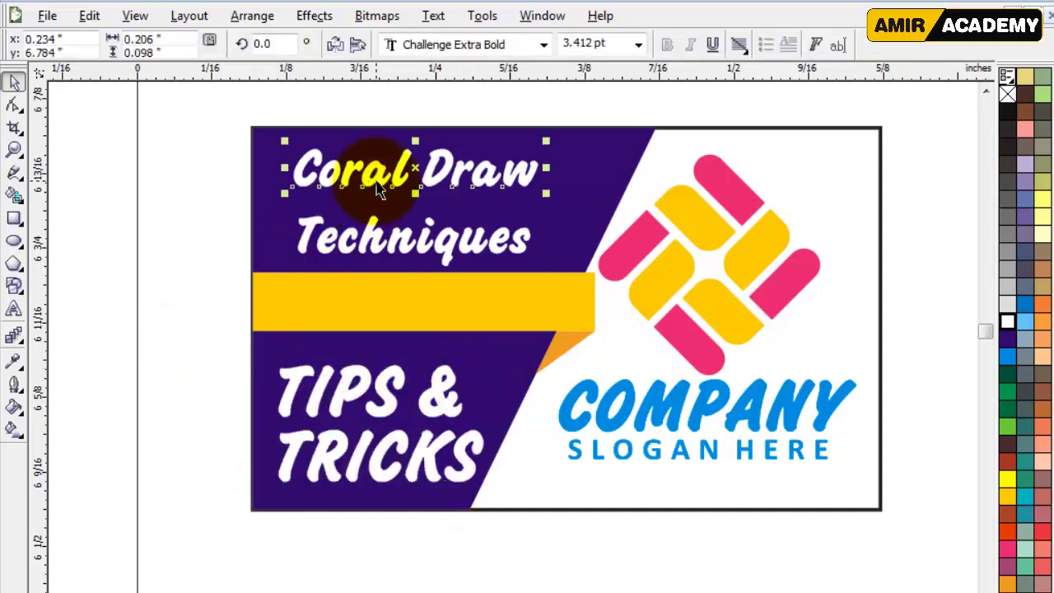
click(198, 277)
drag(375, 240, 370, 299)
key(ctrl+z)
click(409, 241)
drag(398, 228, 397, 226)
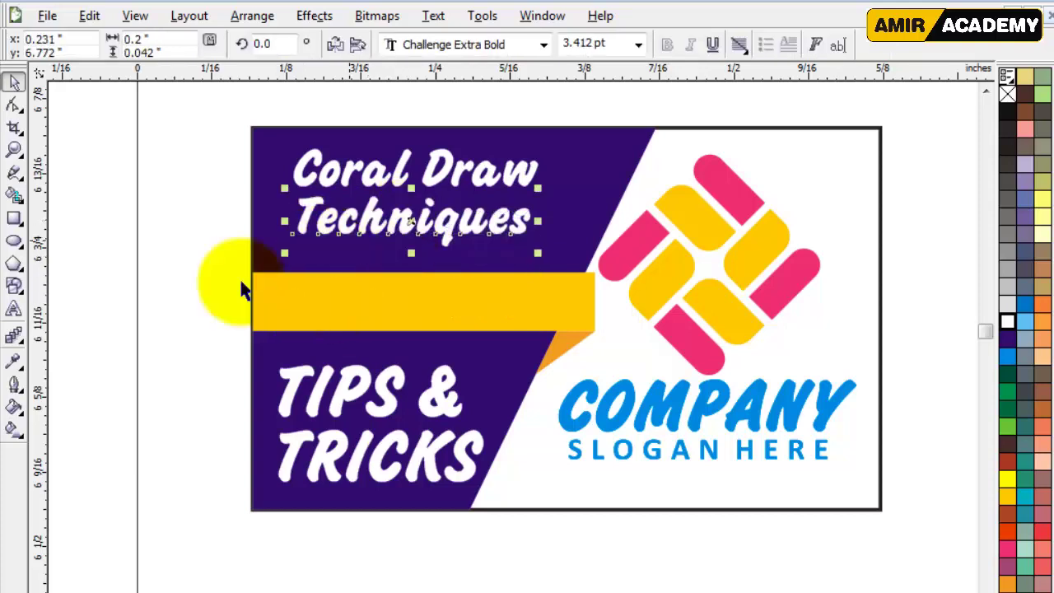
click(188, 302)
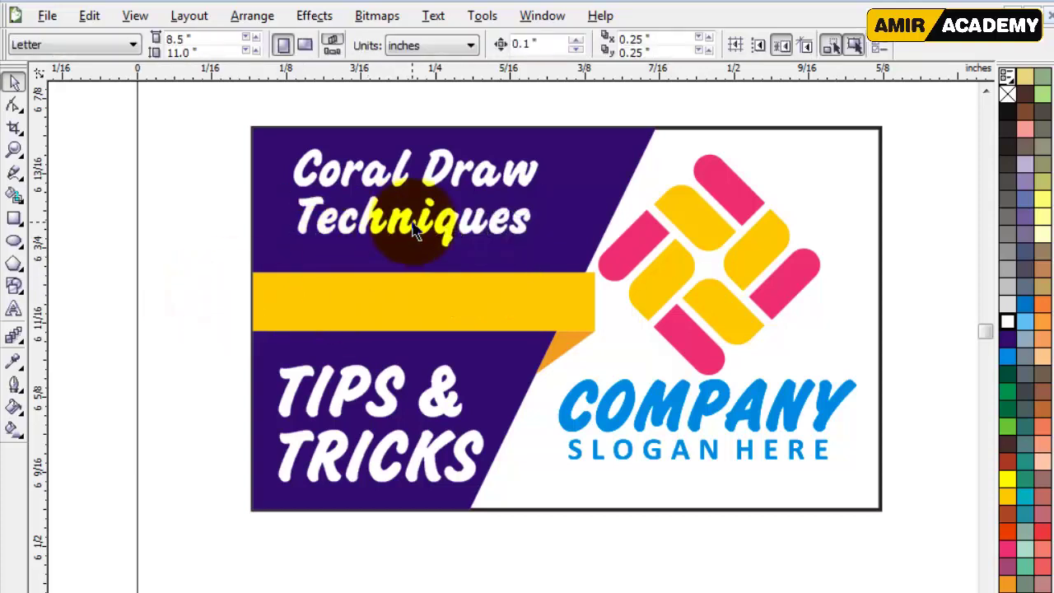
- Add the text LOGO, scale it down to about 6.238 pt and place it over the yellow bar
click(14, 309)
click(166, 352)
text(LOGO)
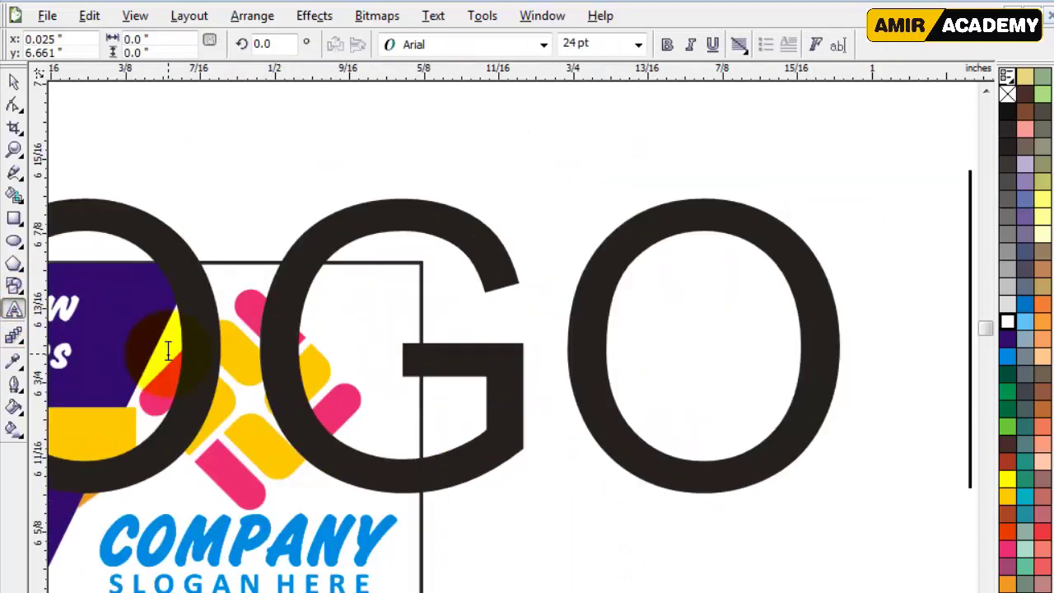
scroll(231, 429, down, 1)
click(14, 83)
drag(851, 398, 620, 333)
drag(536, 309, 371, 360)
- Set the LOGO text's font to Impact and shrink it to about 3.16 pt so it fits within the yellow bar
key(z)
drag(232, 240, 676, 530)
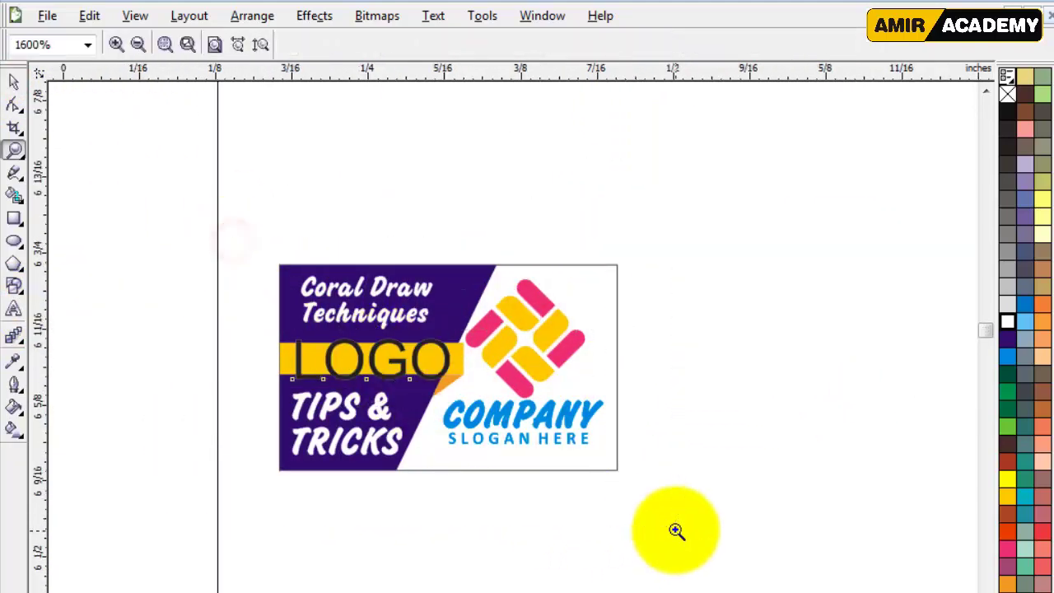
key(F4)
click(14, 82)
click(466, 44)
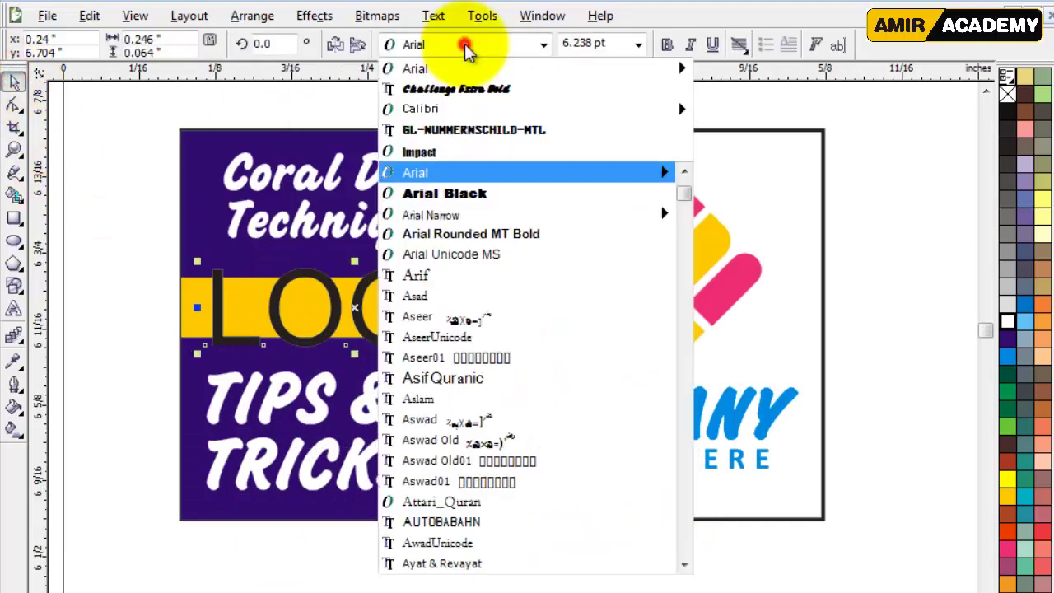
click(426, 150)
drag(419, 353, 365, 335)
- Move the LOGO text toward the yellow bar's left end and extend it to read LOGO DESIGN
key(z)
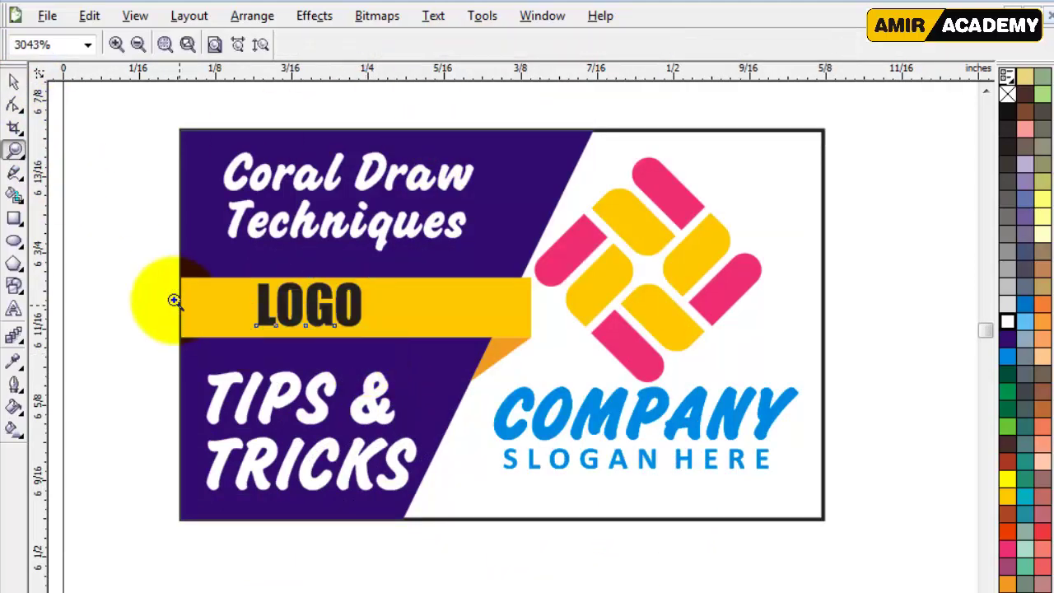
drag(140, 271, 494, 387)
click(14, 81)
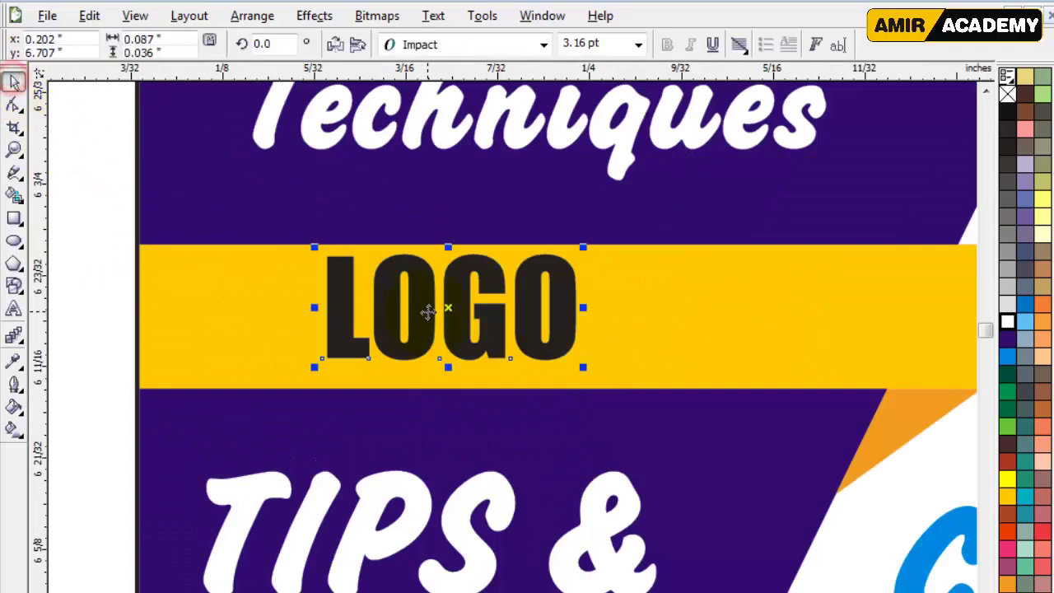
drag(429, 312, 318, 318)
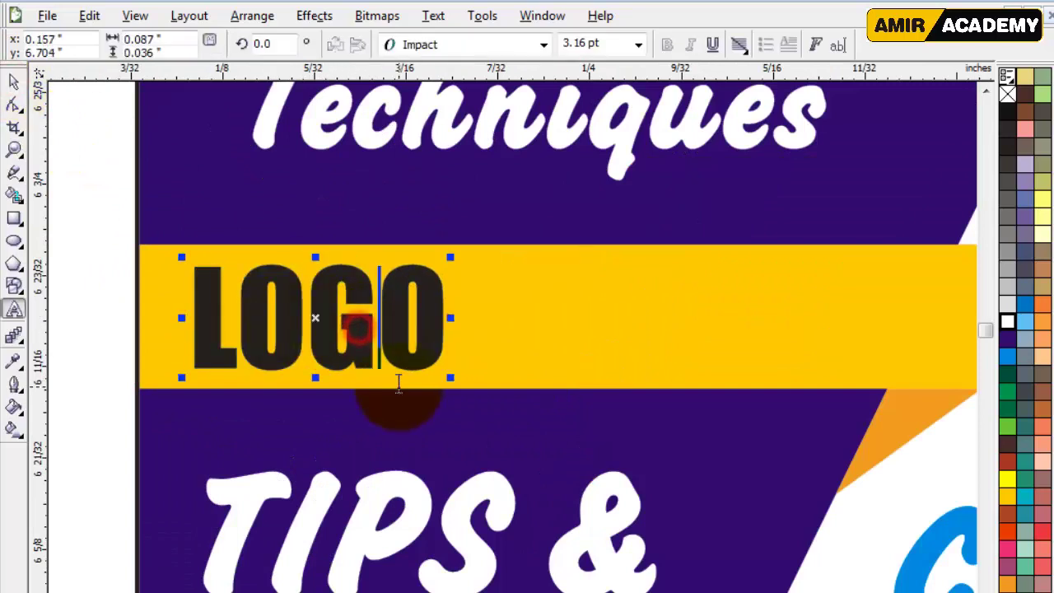
text(DESIGN)
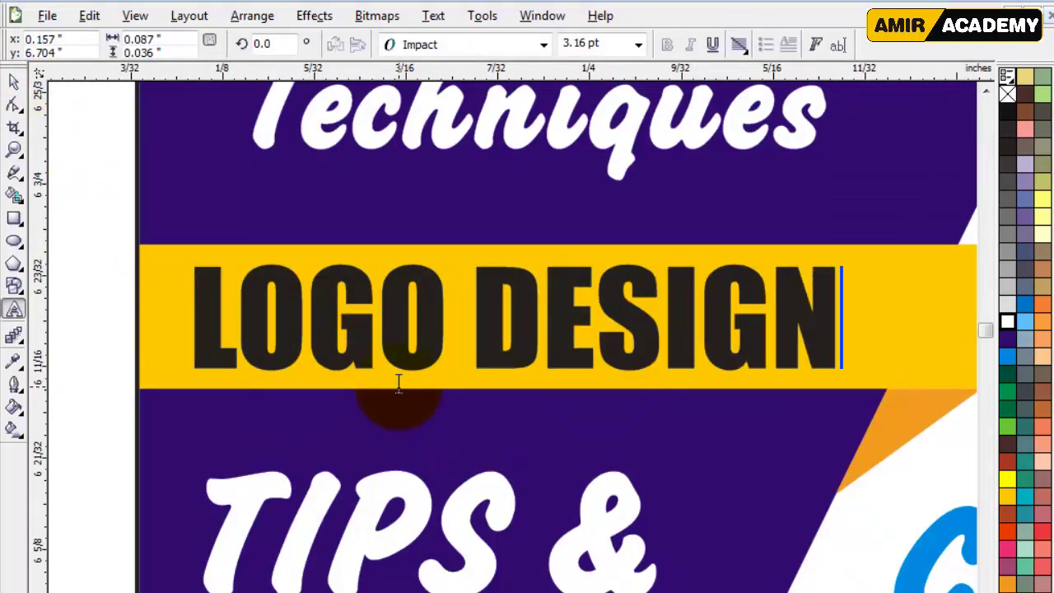
click(14, 81)
- Color the LOGO DESIGN text black, enlarge it to about 3.26 pt and center it vertically within the yellow bar
click(1009, 109)
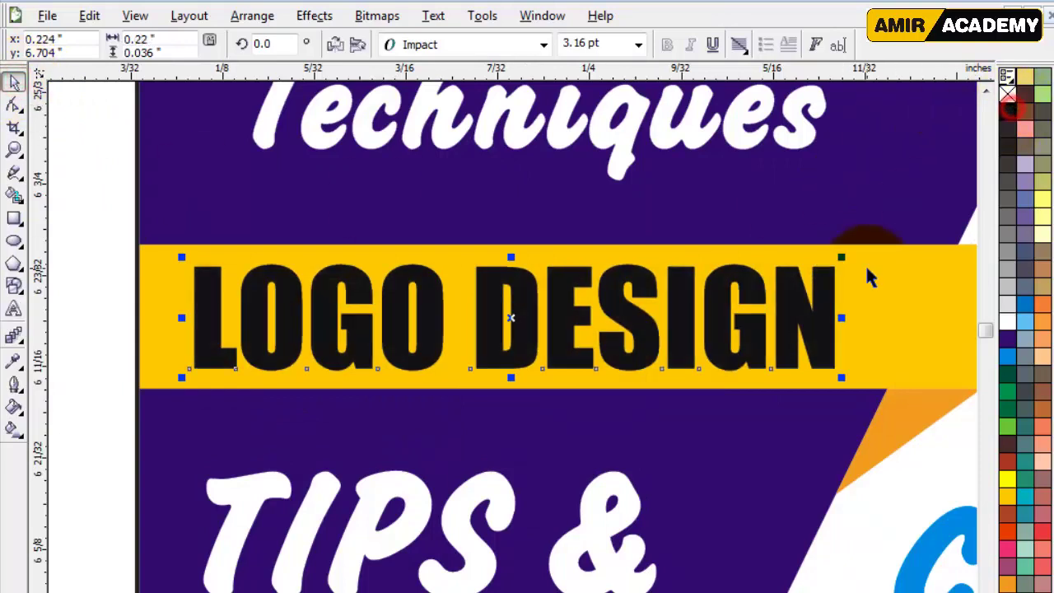
drag(844, 260, 851, 254)
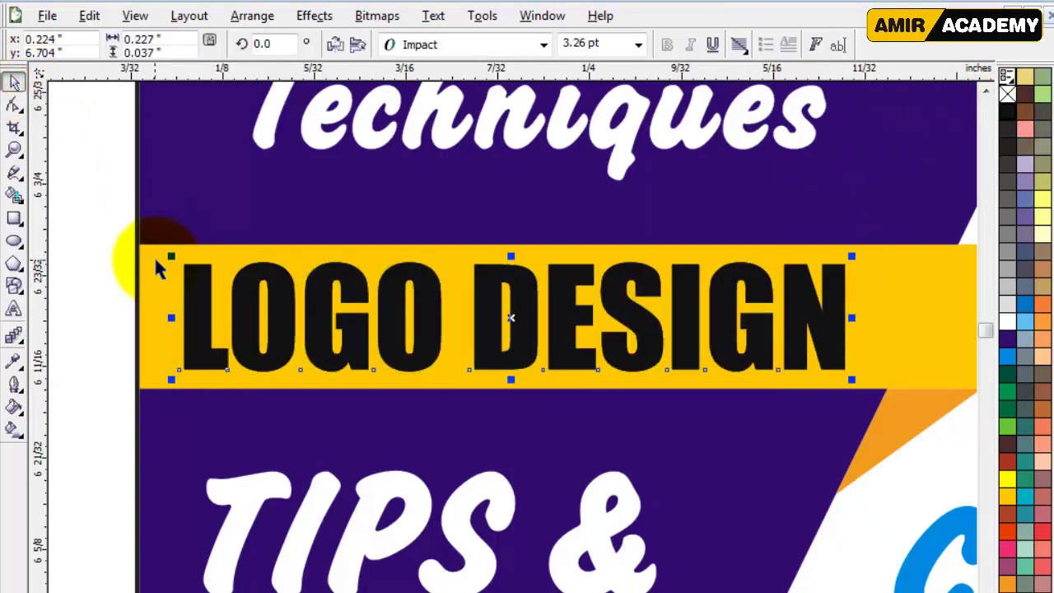
drag(532, 296, 532, 290)
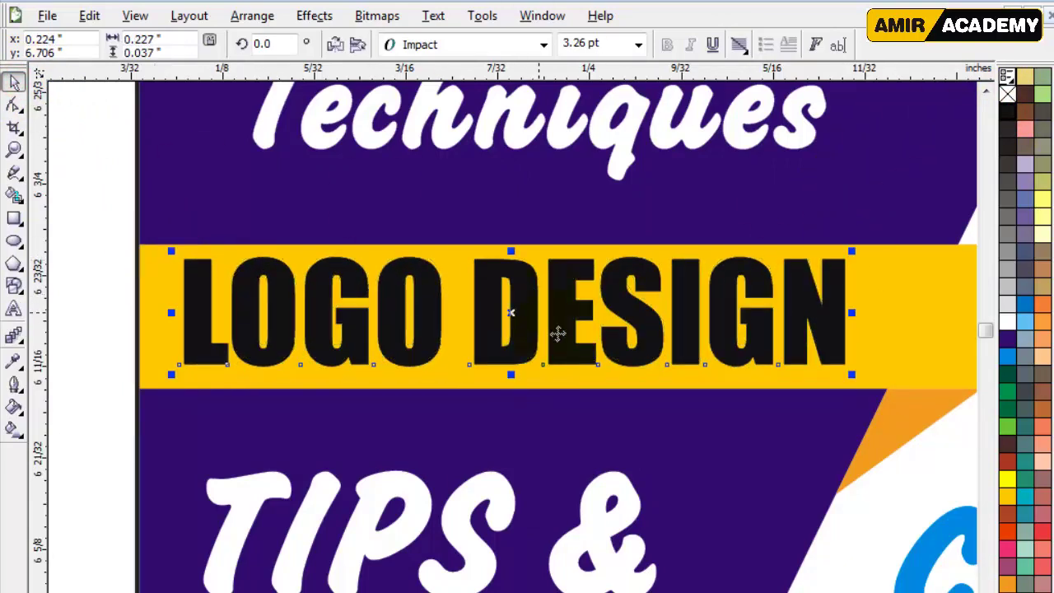
key(F3)
click(332, 362)
key(F2)
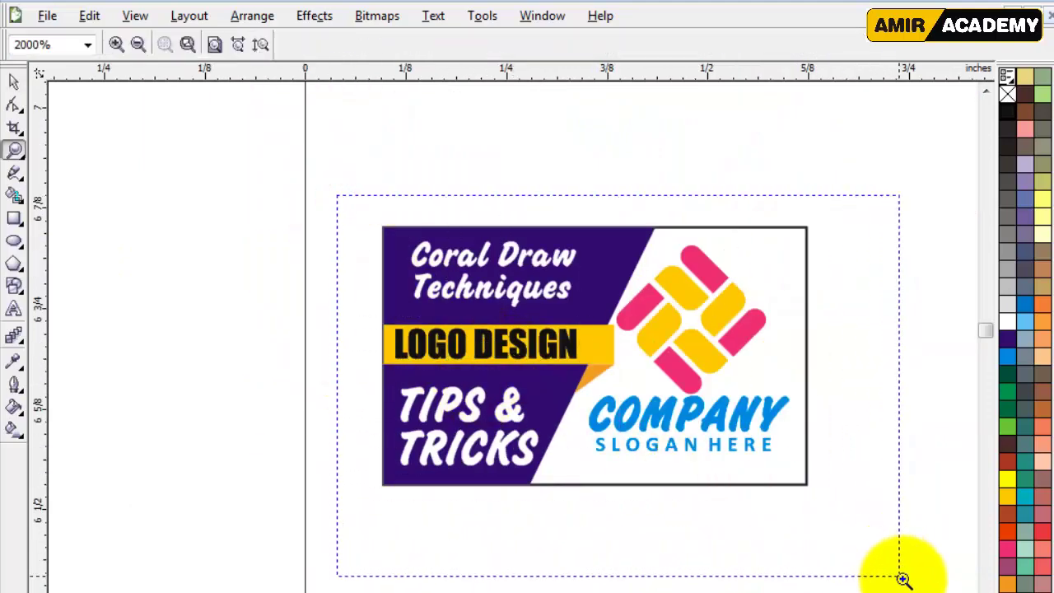